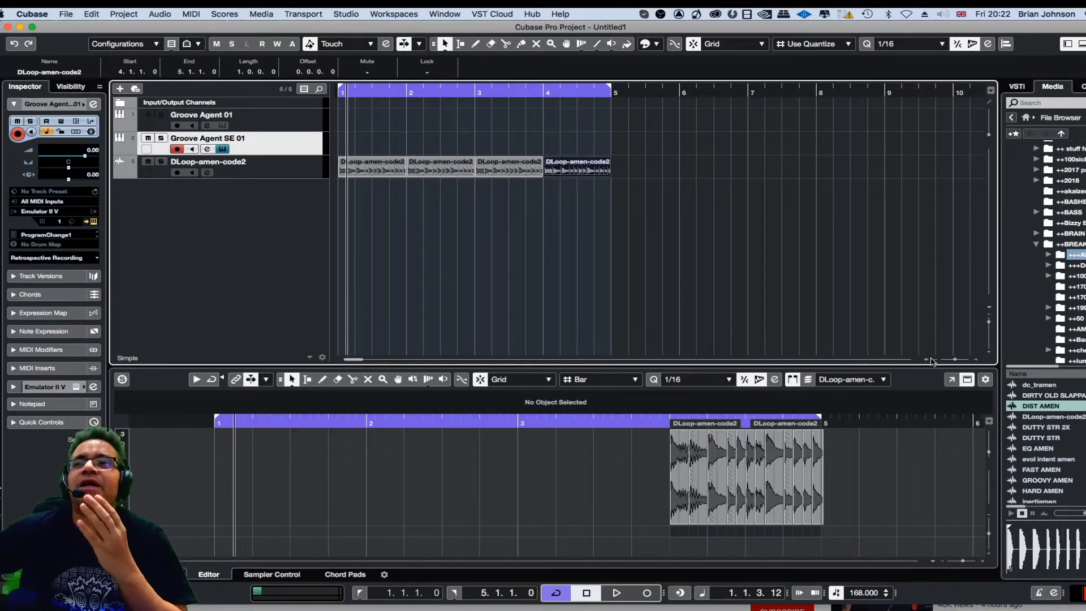
# - Select the four DLoop-amen-code2 parts and render them in place with the current settings
pyautogui.click(524, 225)
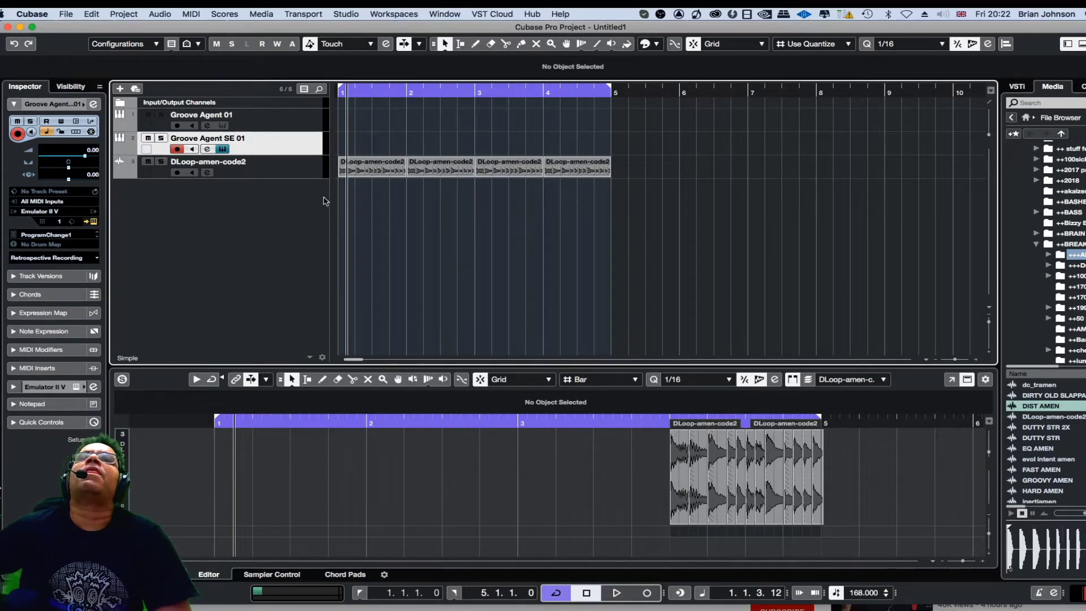
pyautogui.moveTo(362, 146); pyautogui.dragTo(622, 195)
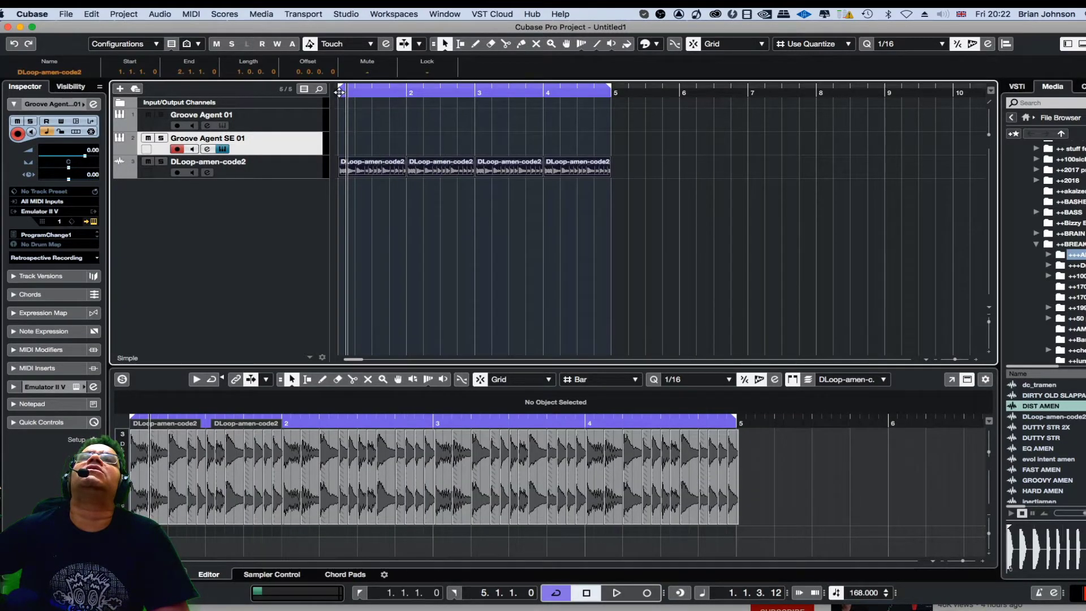
pyautogui.click(338, 91)
pyautogui.click(401, 201)
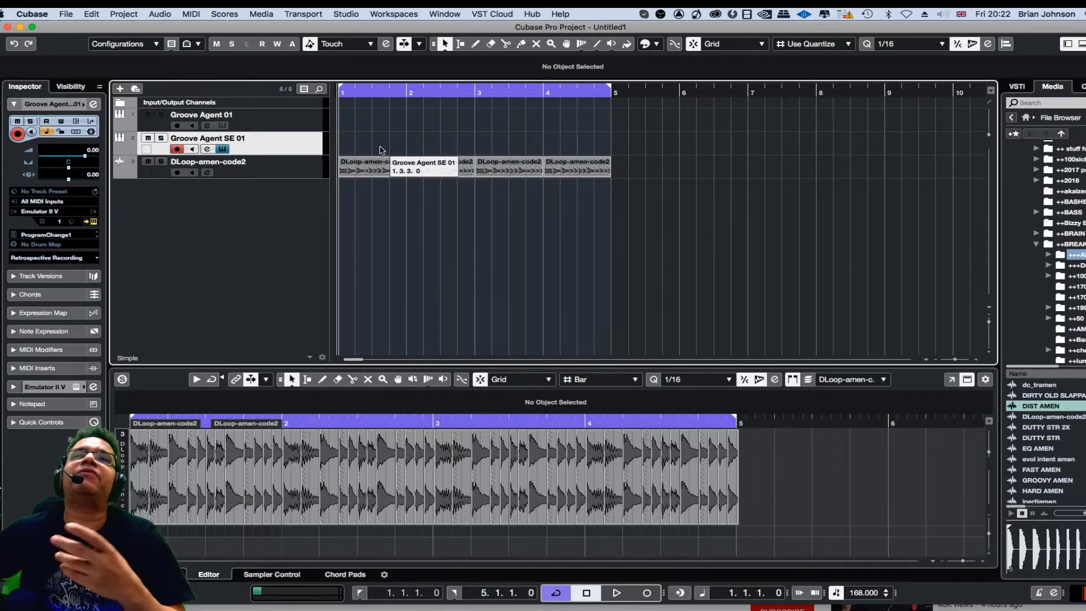
pyautogui.moveTo(381, 141); pyautogui.dragTo(636, 182)
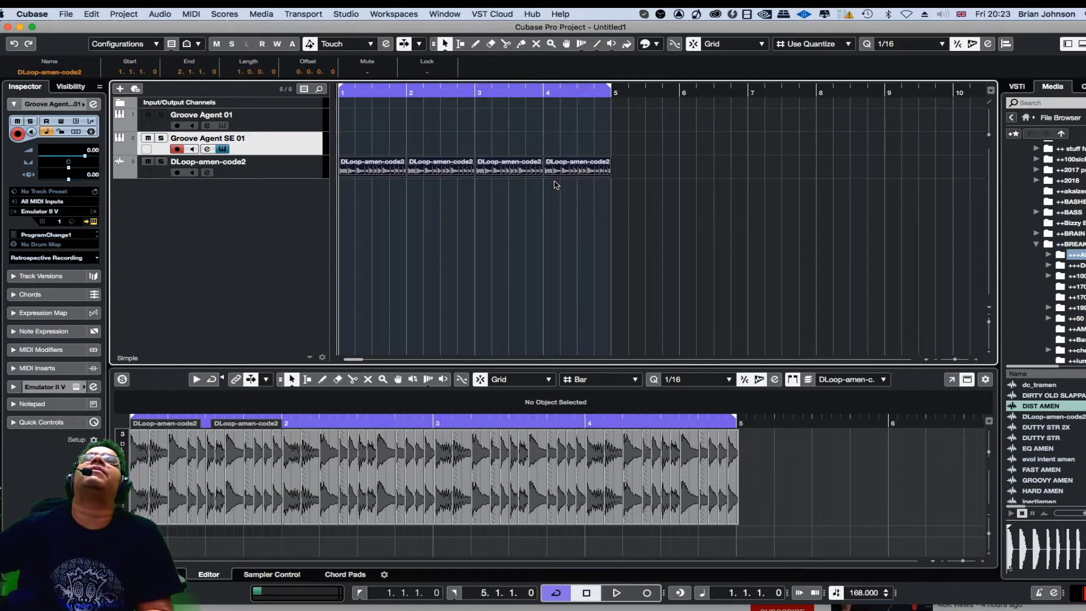
pyautogui.rightClick(362, 170)
pyautogui.click(363, 170)
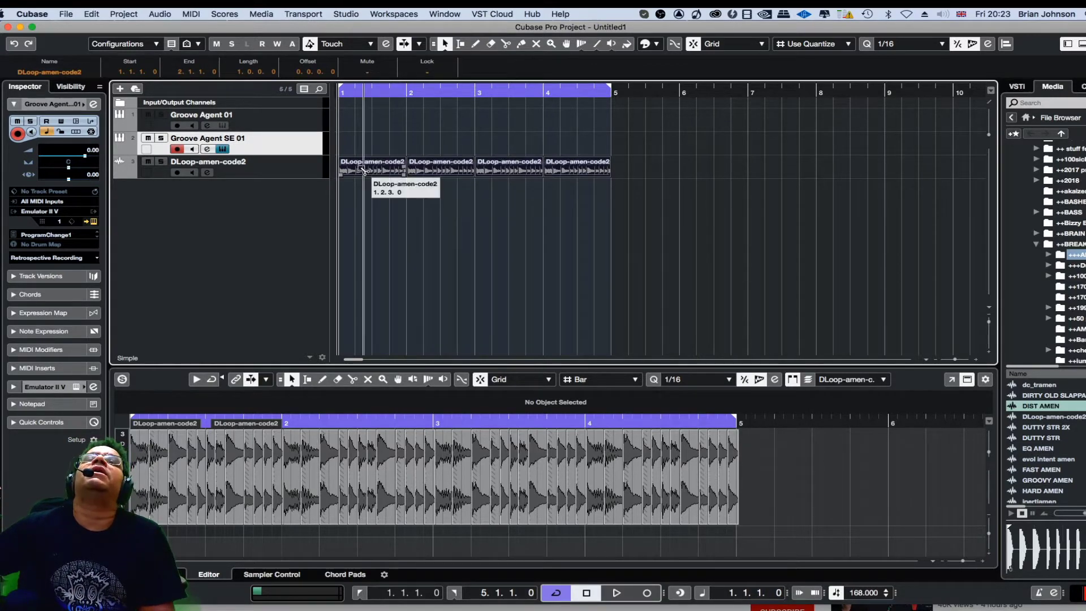
pyautogui.rightClick(362, 170)
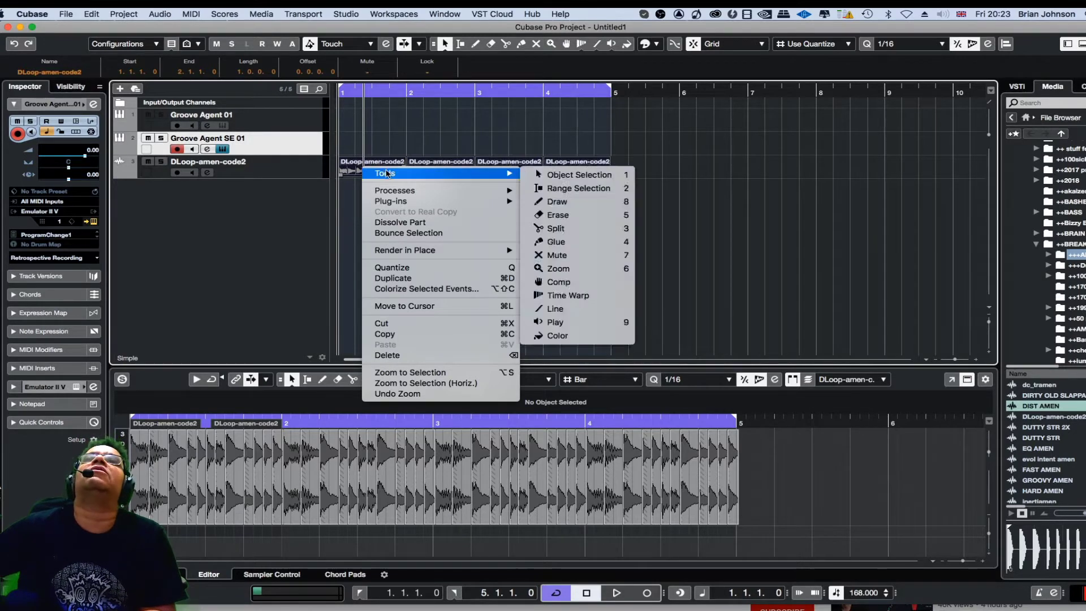
pyautogui.moveTo(404, 190)
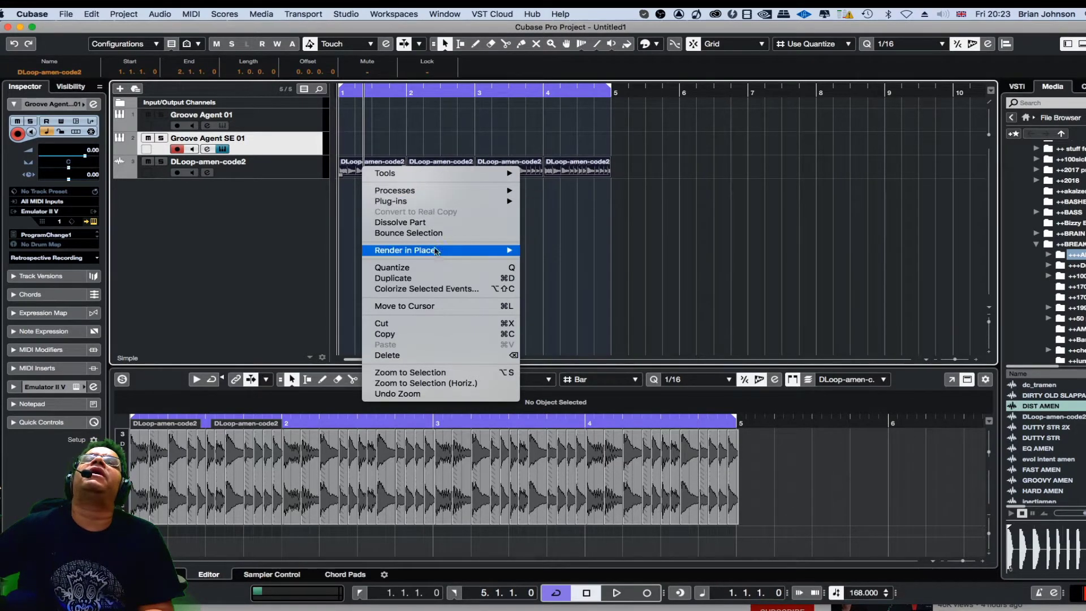
pyautogui.moveTo(436, 255)
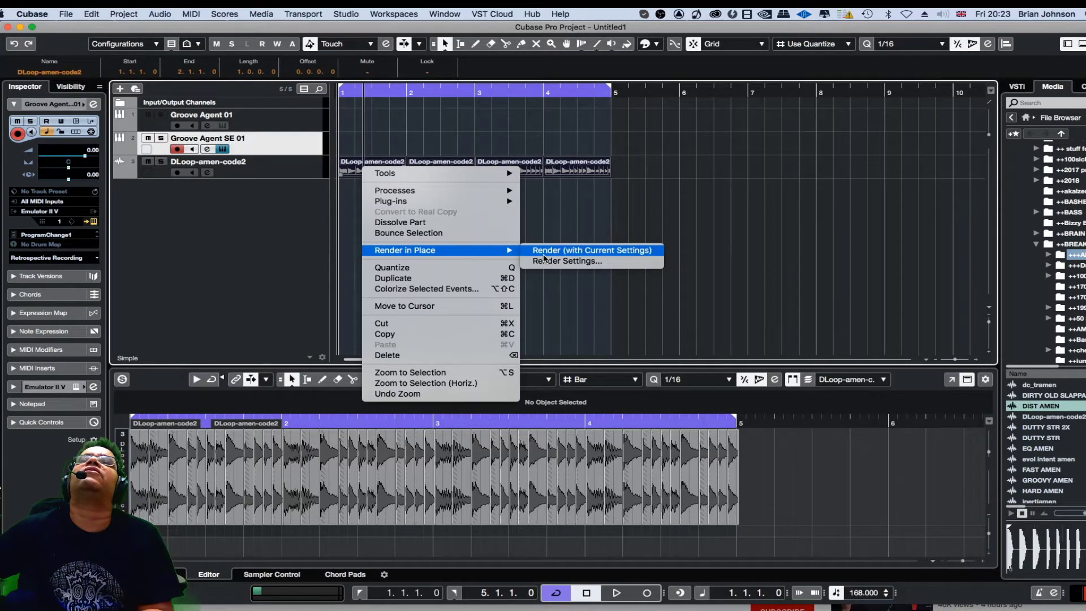
pyautogui.click(544, 256)
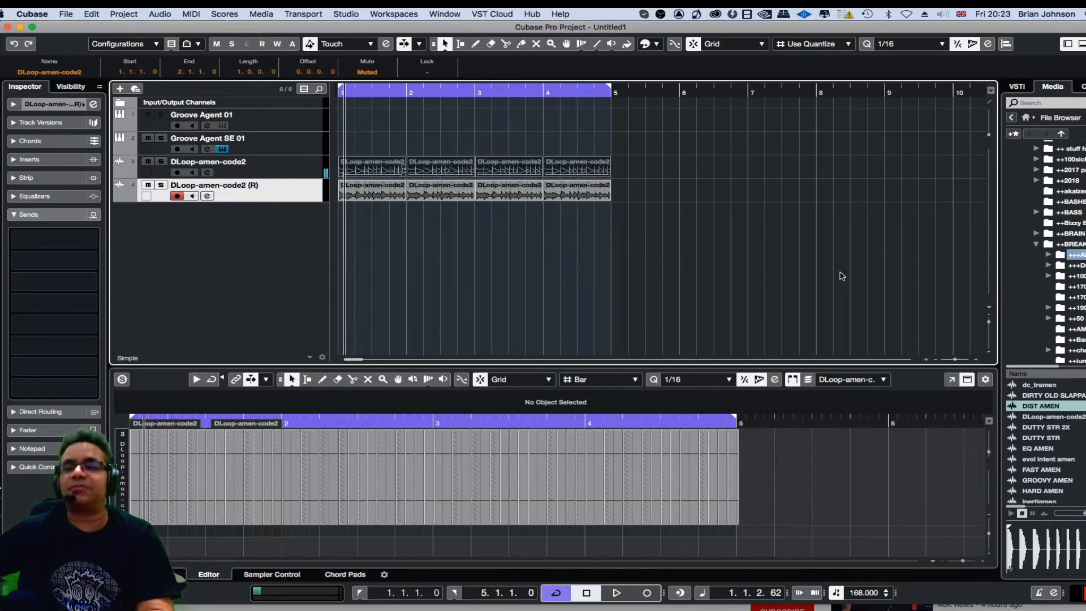
# - Move the original track's parts to start at bar 5 and apply the Mute tool to them
pyautogui.press('h')
pyautogui.press('h')
pyautogui.press('h')
pyautogui.press('h')
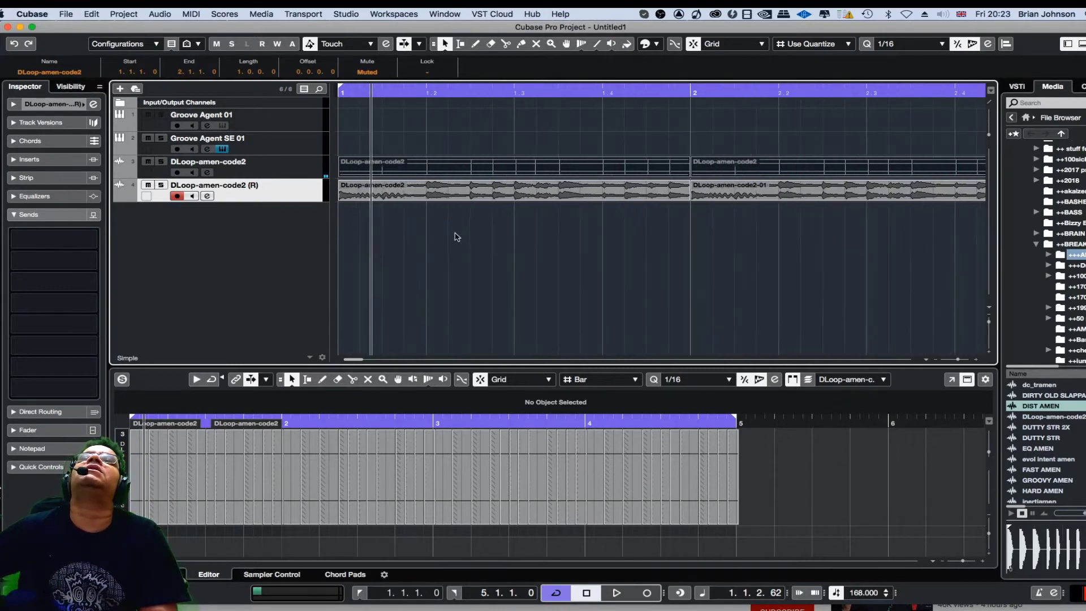
pyautogui.moveTo(990, 322); pyautogui.dragTo(990, 330)
pyautogui.scroll(-4, 864, 228)
pyautogui.press('g')
pyautogui.press('g')
pyautogui.press('g')
pyautogui.press('g')
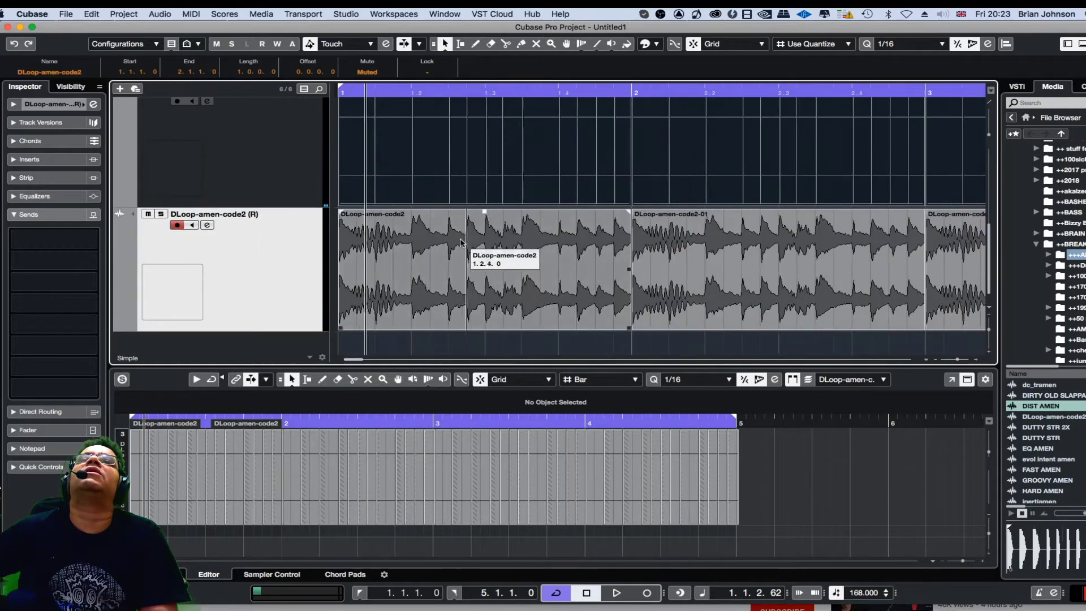
pyautogui.moveTo(619, 289); pyautogui.dragTo(806, 150)
pyautogui.rightClick(783, 147)
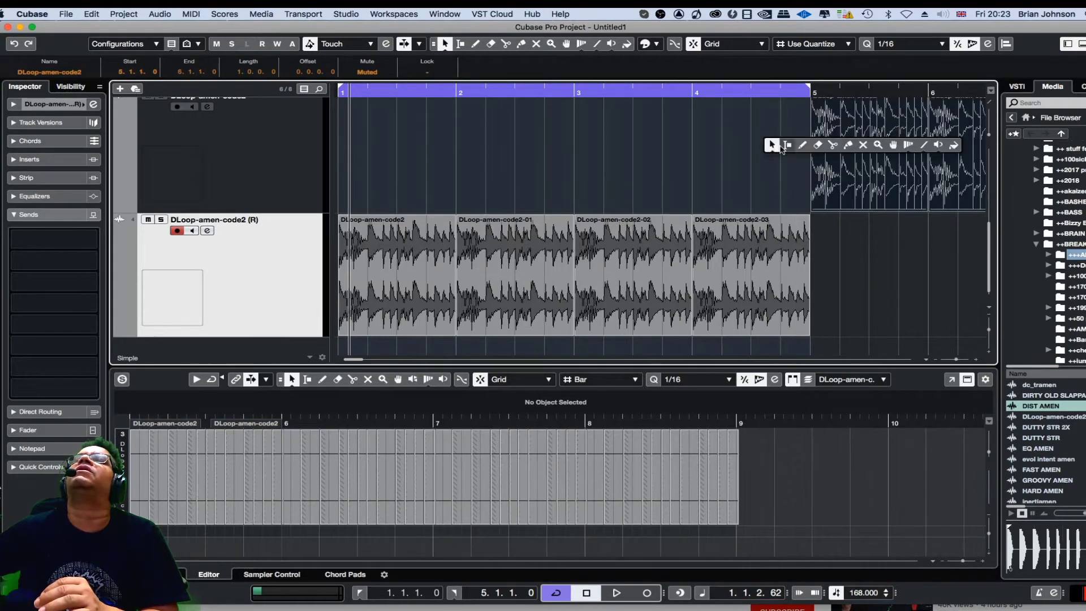
pyautogui.click(863, 145)
pyautogui.click(855, 148)
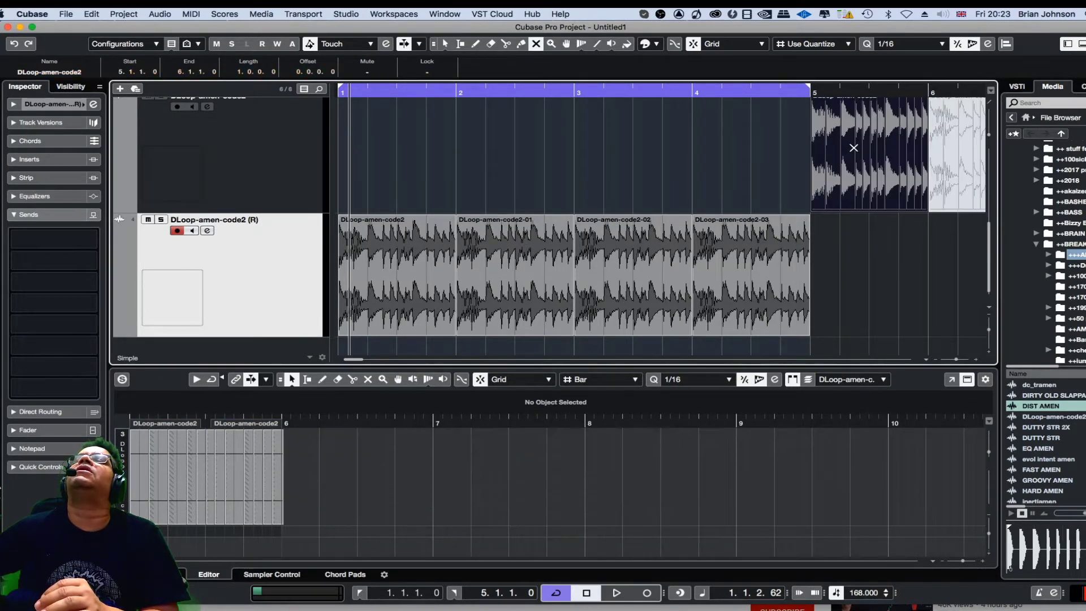
pyautogui.rightClick(868, 233)
pyautogui.click(869, 234)
# - Zoom and scroll through both tracks to compare the rendered parts with the original parts around bar 5
pyautogui.press('h')
pyautogui.press('h')
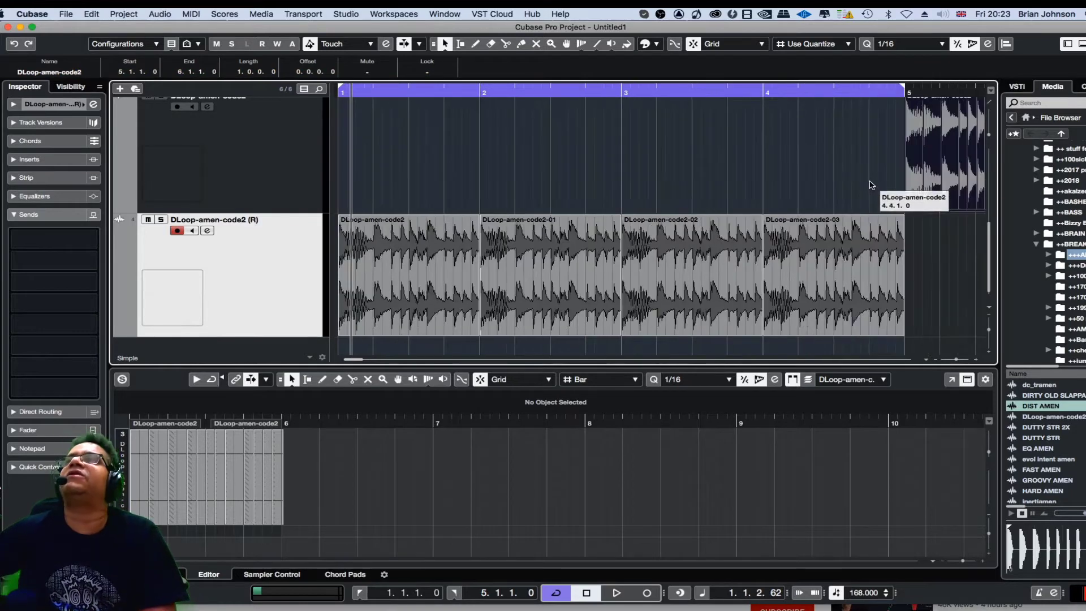
pyautogui.press('h')
pyautogui.moveTo(352, 362)
pyautogui.mouseDown()
pyautogui.moveTo(373, 362)
pyautogui.moveTo(363, 362)
pyautogui.mouseUp()
pyautogui.press('g')
pyautogui.press('g')
pyautogui.press('g')
pyautogui.press('g')
pyautogui.press('g')
pyautogui.press('g')
pyautogui.press('g')
pyautogui.press('g')
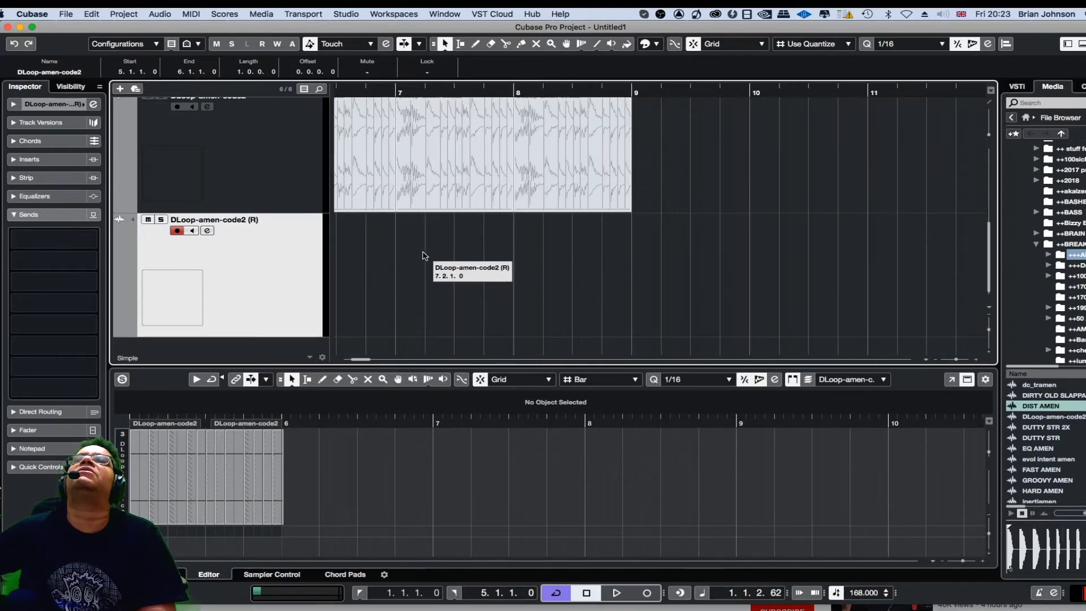
pyautogui.press('h')
pyautogui.press('h')
pyautogui.press('h')
pyautogui.press('h')
pyautogui.press('h')
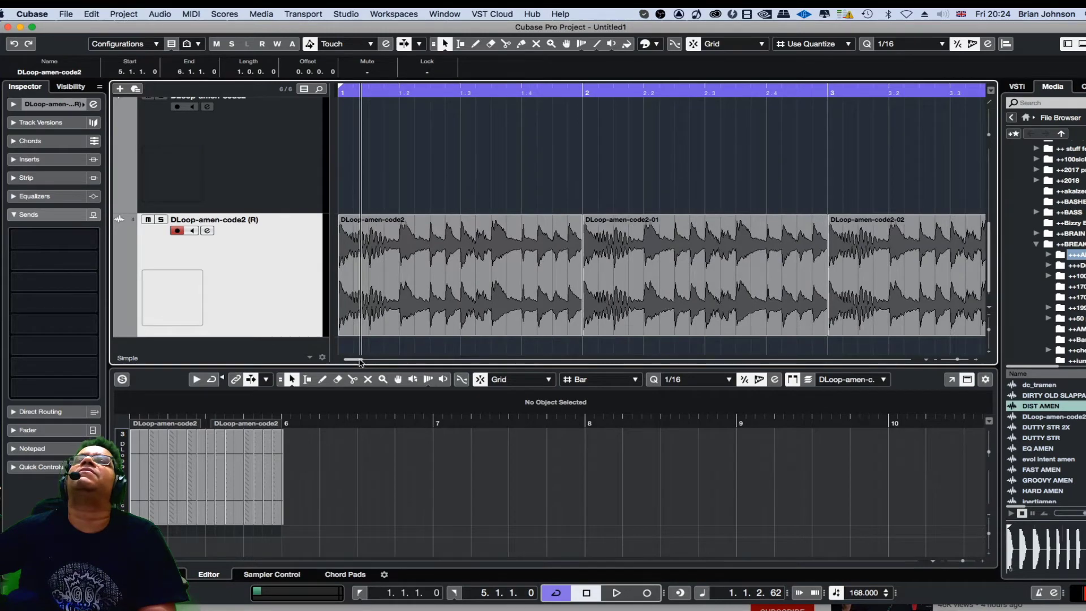
pyautogui.moveTo(359, 362); pyautogui.dragTo(365, 365)
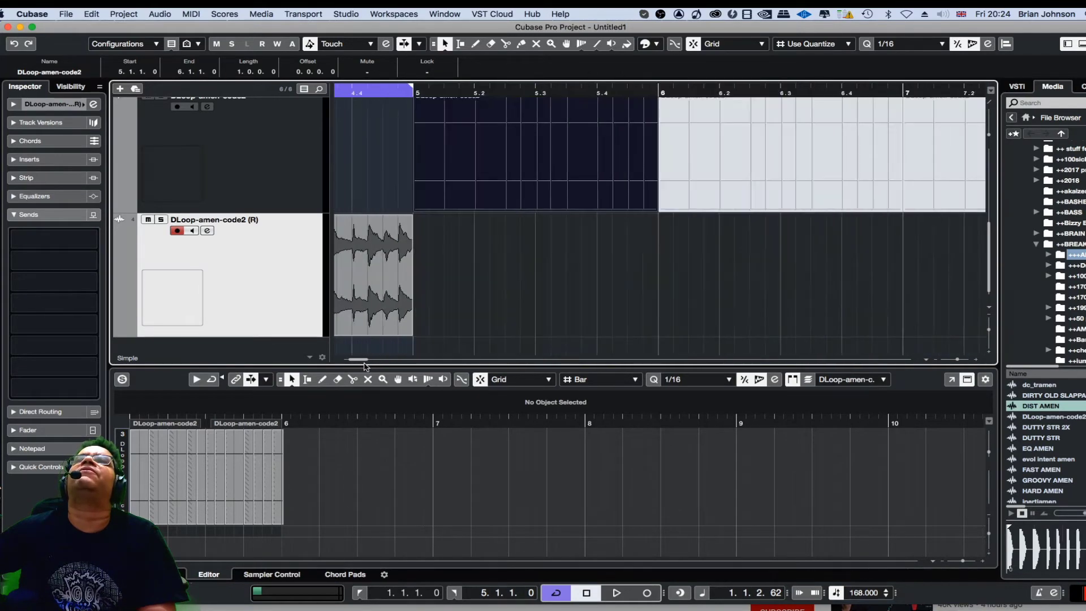
pyautogui.scroll(3, 509, 238)
pyautogui.scroll(-3, 509, 237)
pyautogui.scroll(1, 511, 235)
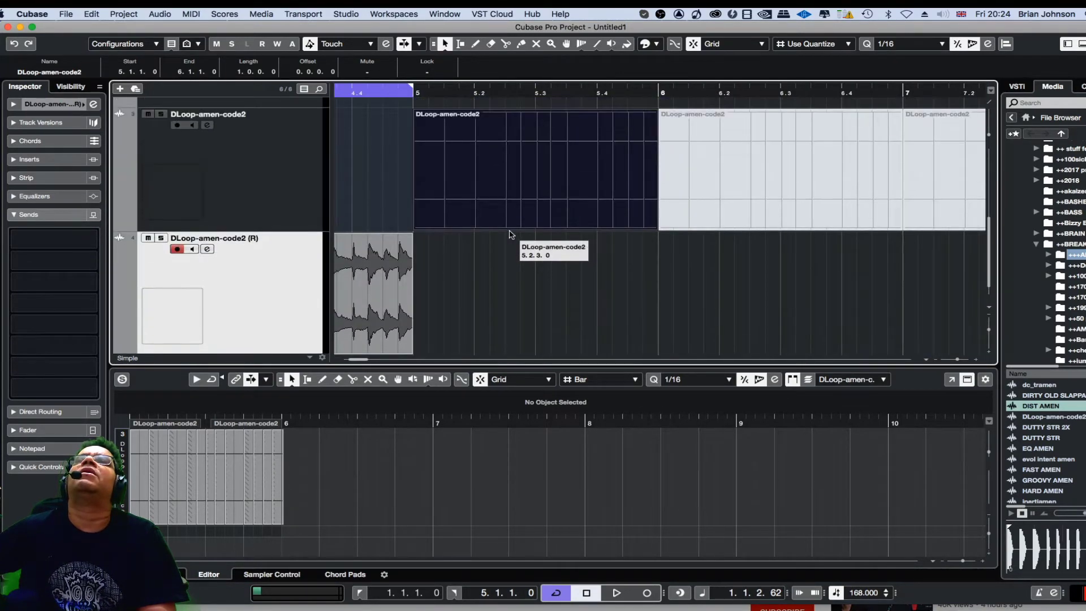
pyautogui.press('g')
pyautogui.press('g')
pyautogui.press('g')
pyautogui.press('h')
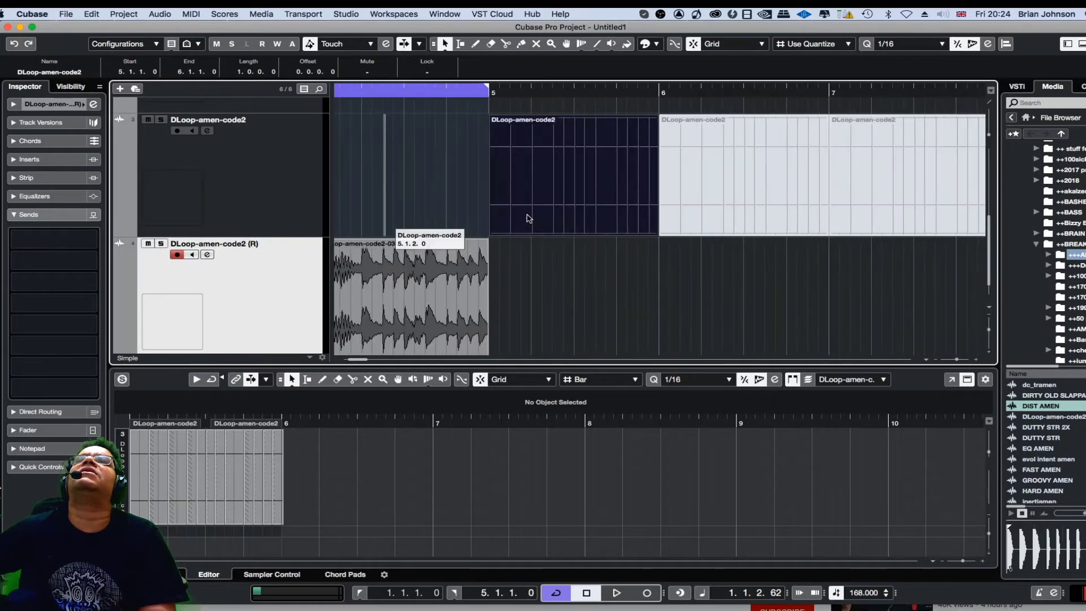
pyautogui.press('h')
pyautogui.press('h')
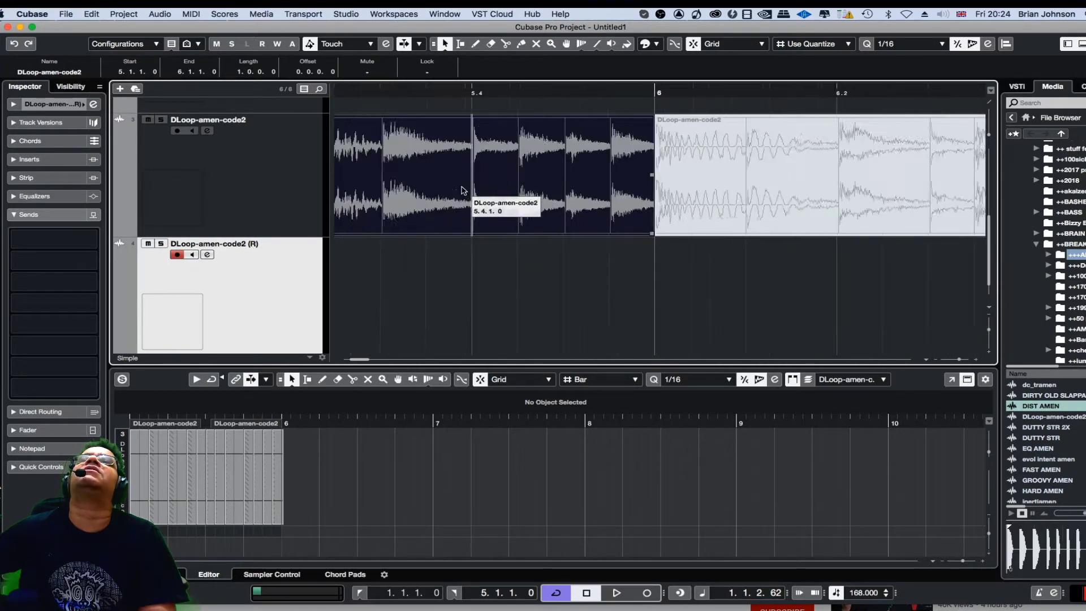
pyautogui.press('h')
pyautogui.press('h')
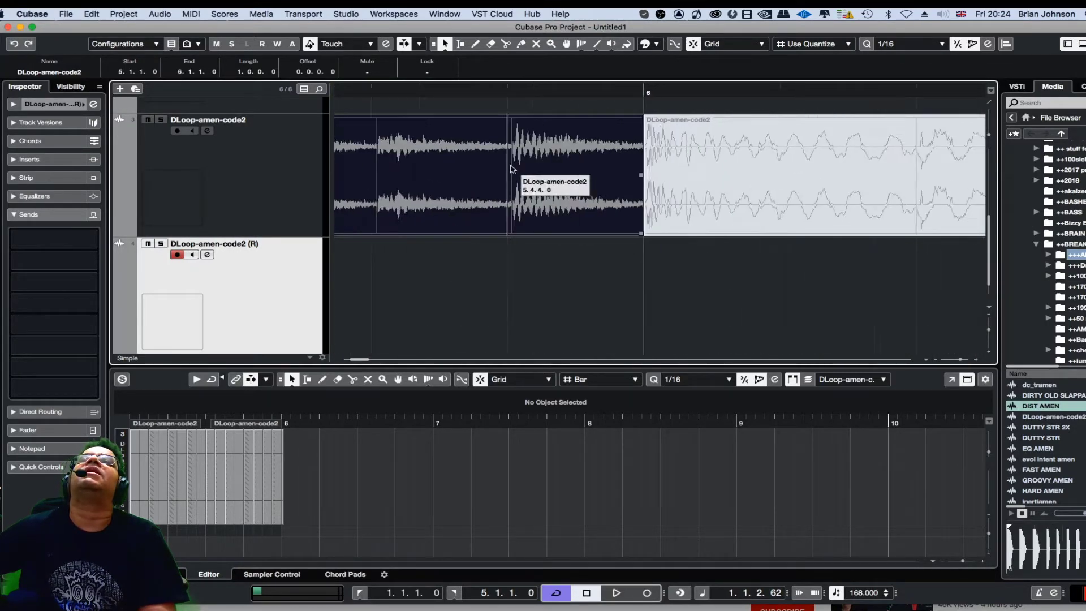
pyautogui.press('g')
pyautogui.press('g')
pyautogui.press('g')
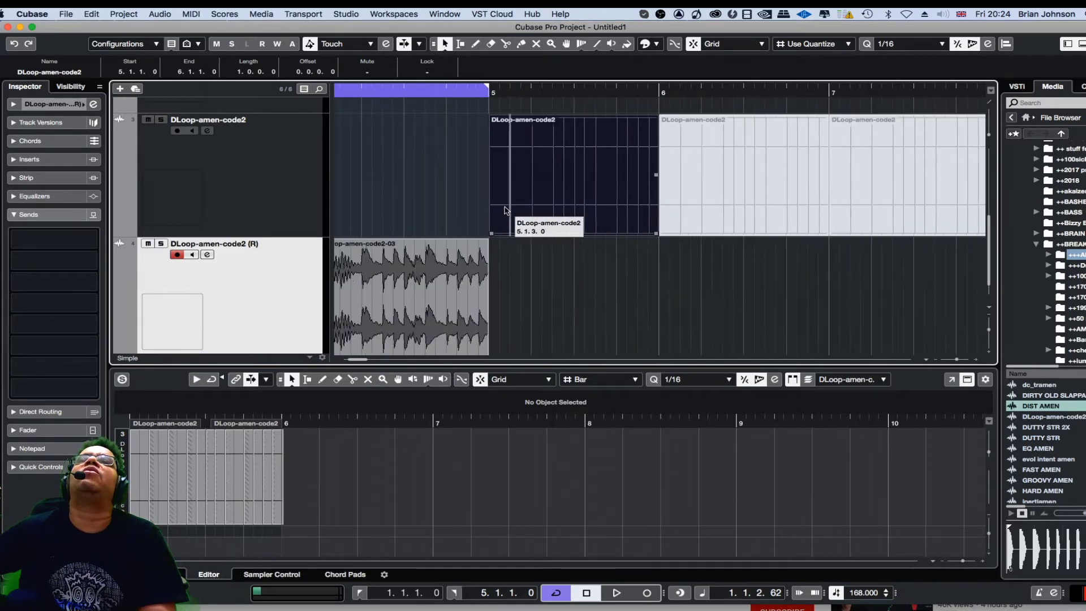
pyautogui.press('g')
pyautogui.press('g')
pyautogui.press('g')
pyautogui.press('g')
# - Erase all the original DLoop-amen-code2 parts from the muted track with the Erase tool
pyautogui.rightClick(491, 198)
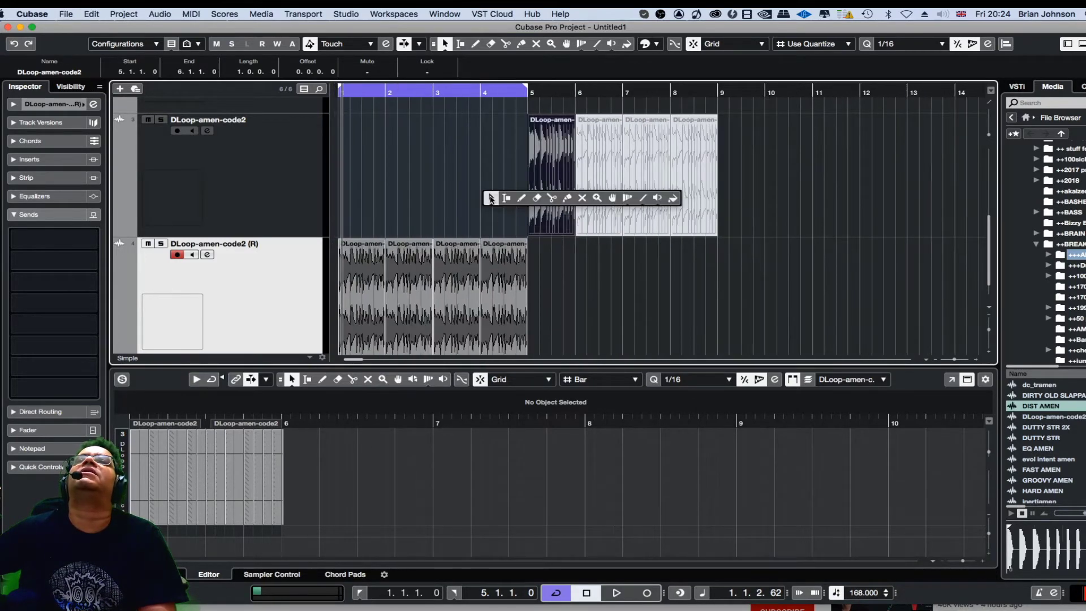
pyautogui.click(537, 198)
pyautogui.click(545, 174)
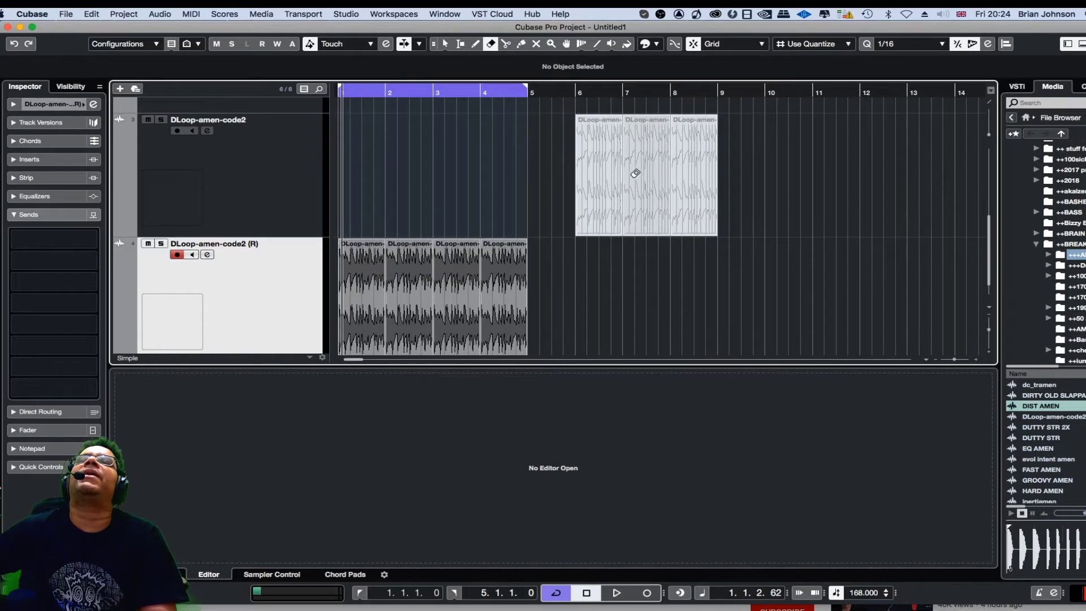
pyautogui.click(600, 172)
pyautogui.click(634, 173)
pyautogui.click(677, 173)
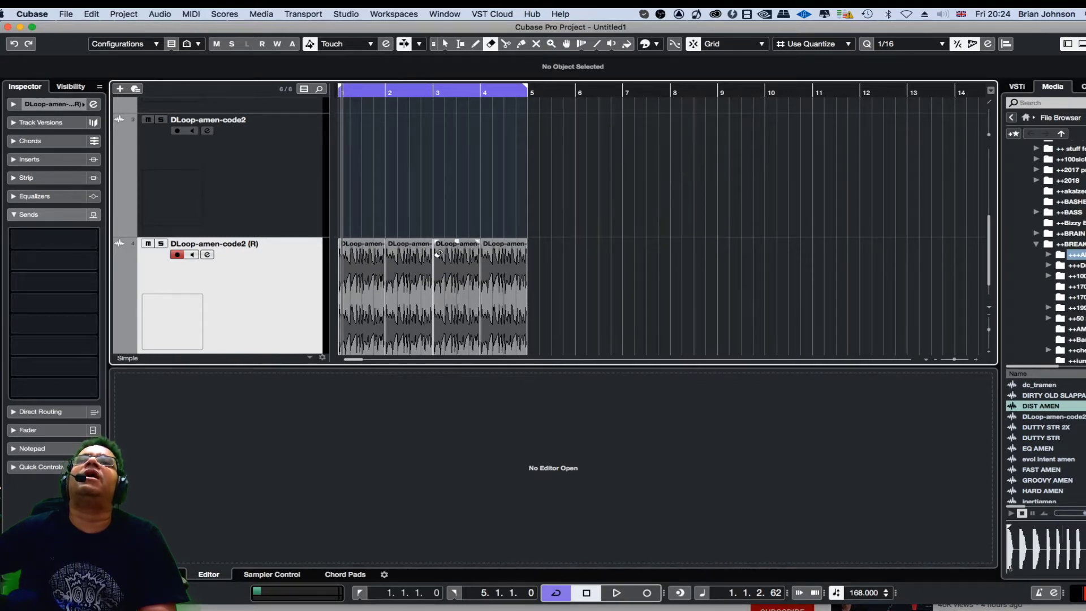
# - Play back the rendered break loop and stop playback
pyautogui.scroll(-2, 440, 253)
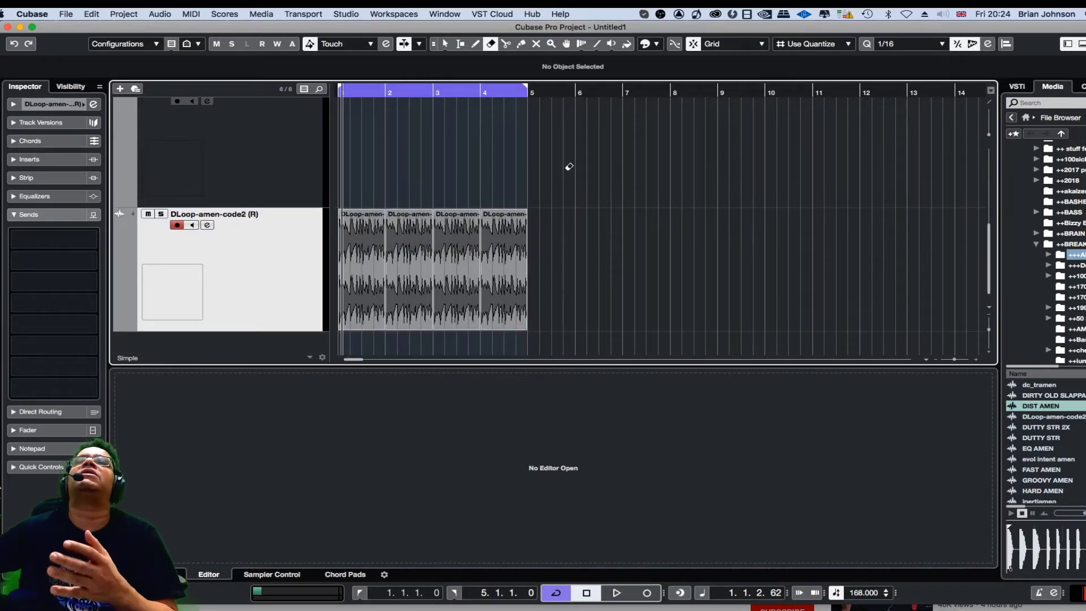
pyautogui.press('space')
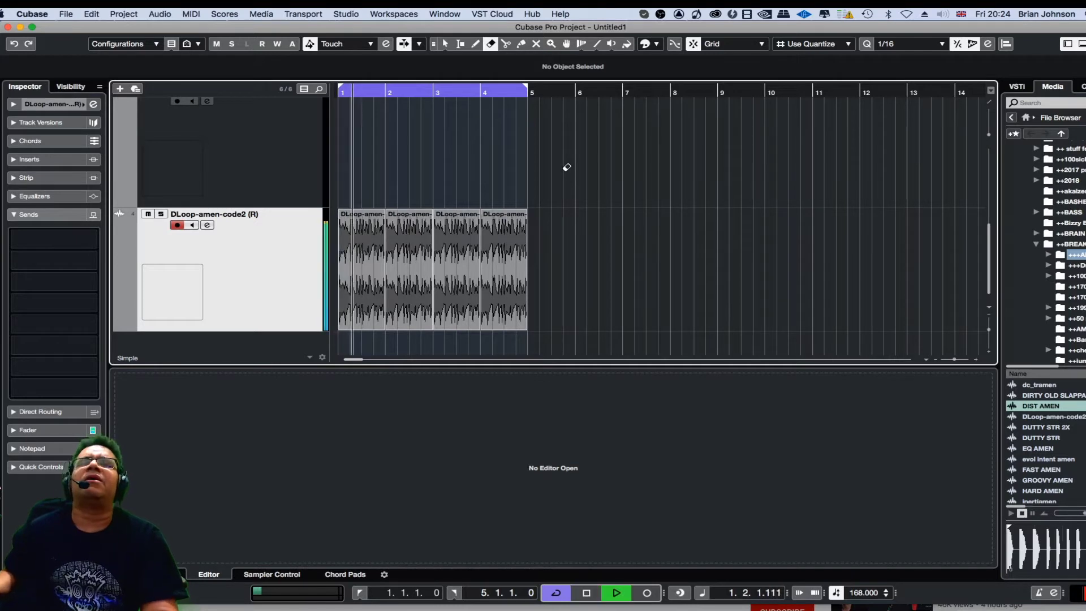
pyautogui.press('space')
pyautogui.press('space')
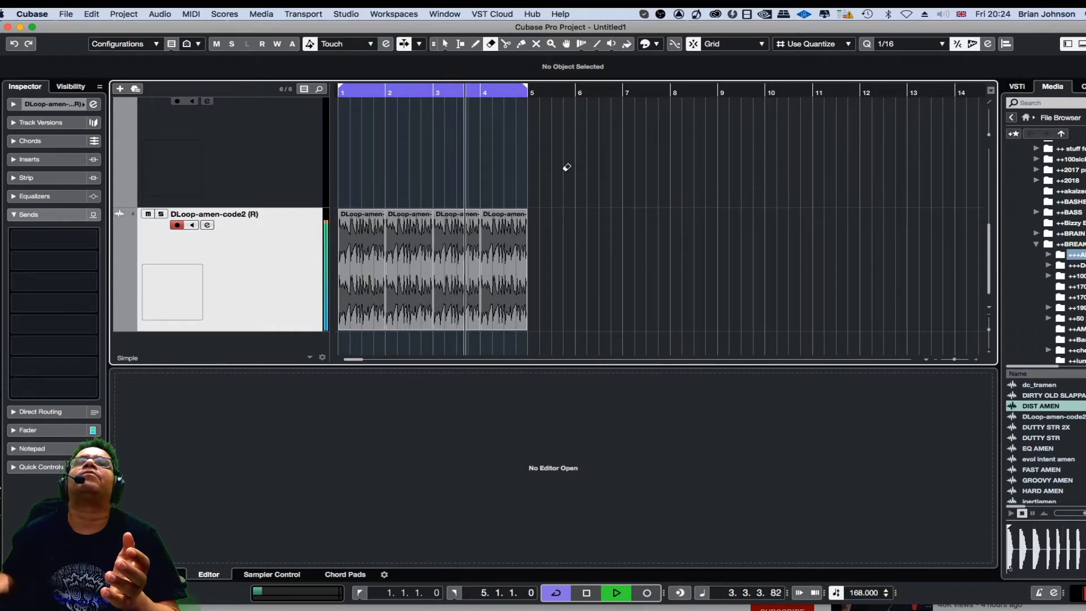
pyautogui.press('space')
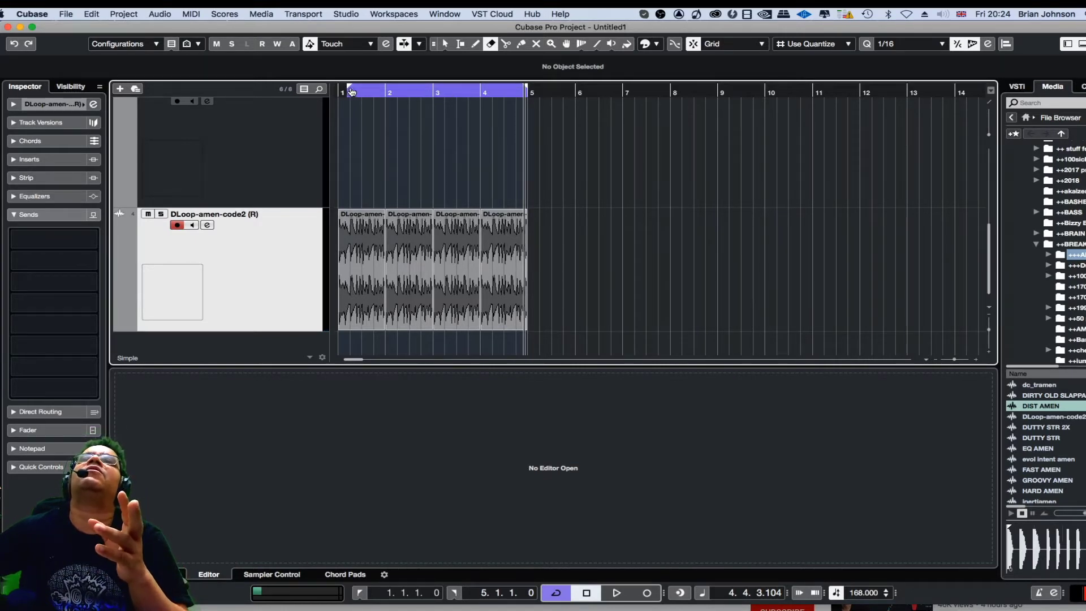
# - Move the loop's left locator to bar 4
pyautogui.moveTo(344, 91); pyautogui.dragTo(483, 106)
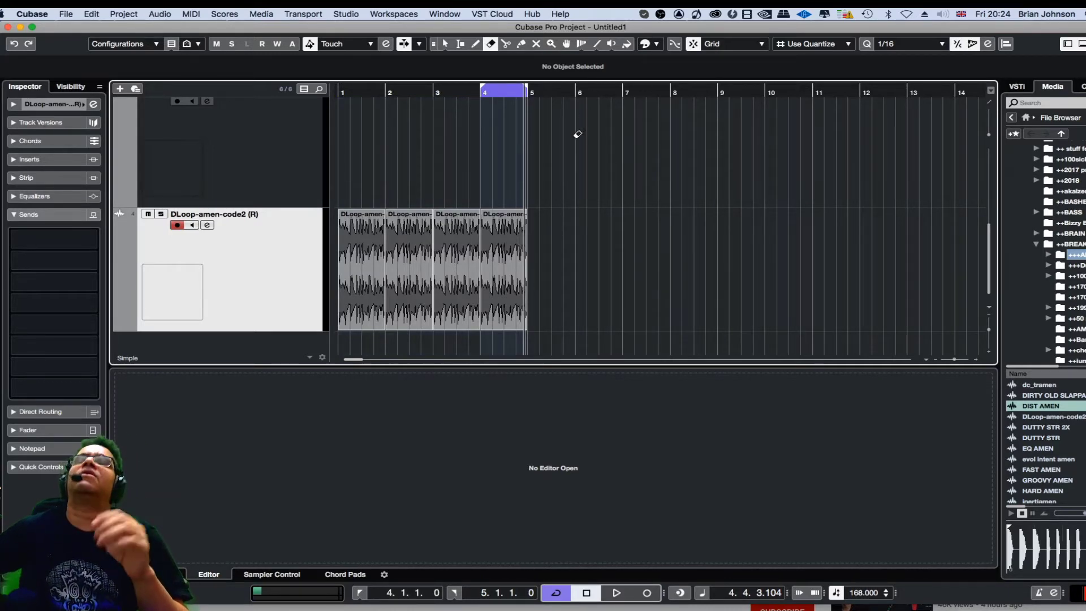
pyautogui.press('h')
pyautogui.press('h')
pyautogui.press('h')
pyautogui.press('h')
pyautogui.press('h')
pyautogui.press('h')
pyautogui.press('h')
pyautogui.press('h')
pyautogui.press('h')
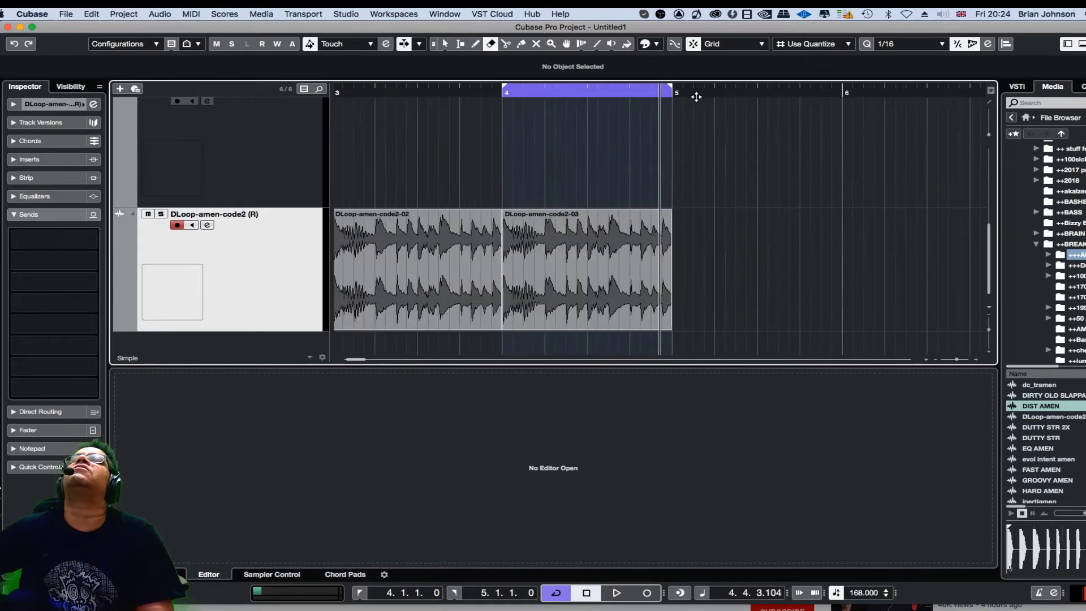
# - Set the loop's right locator to 4.4.2.21 so the loop covers most of bar 4
pyautogui.moveTo(679, 88); pyautogui.dragTo(619, 97)
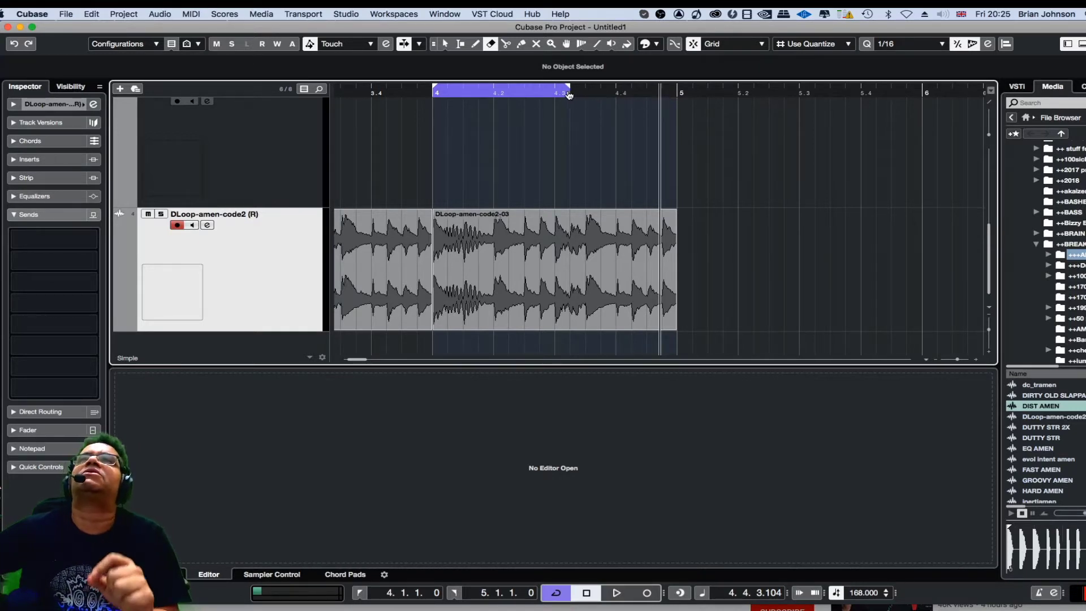
pyautogui.moveTo(559, 96); pyautogui.dragTo(680, 92)
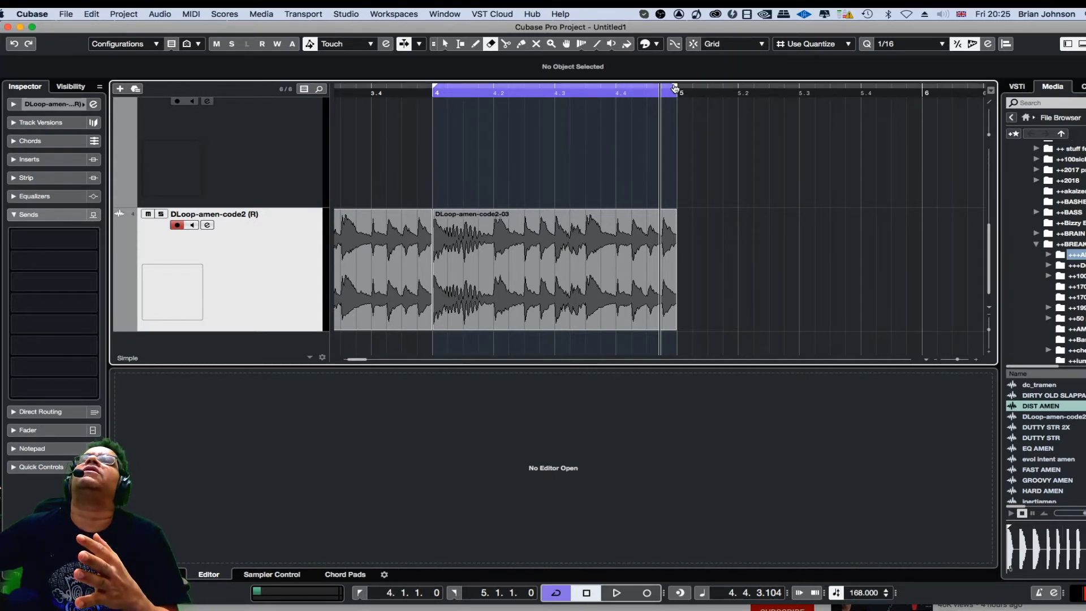
pyautogui.moveTo(681, 93); pyautogui.dragTo(662, 91)
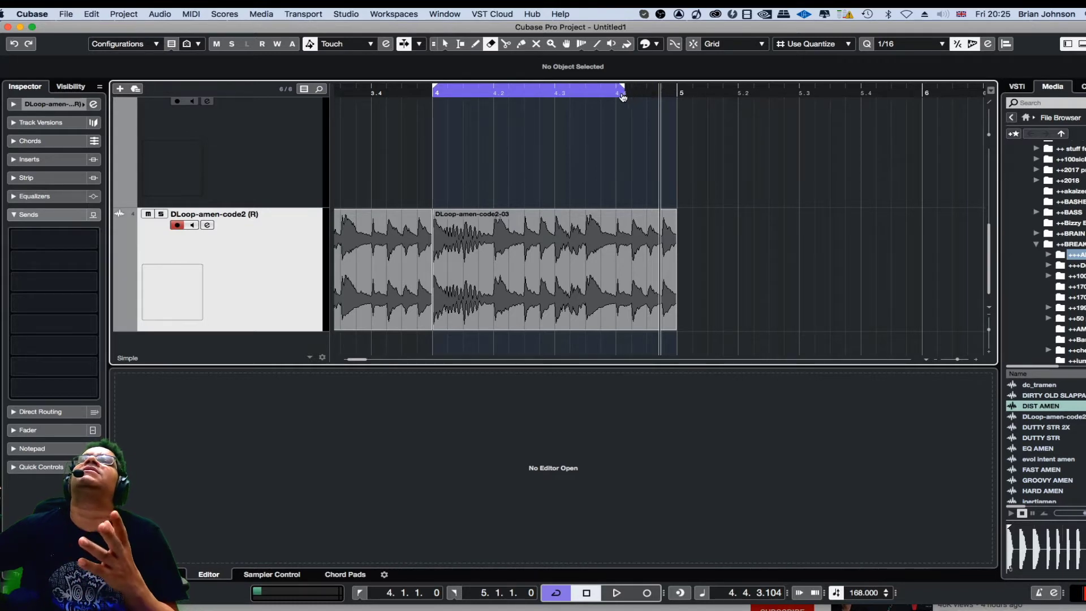
pyautogui.moveTo(597, 99); pyautogui.dragTo(634, 111)
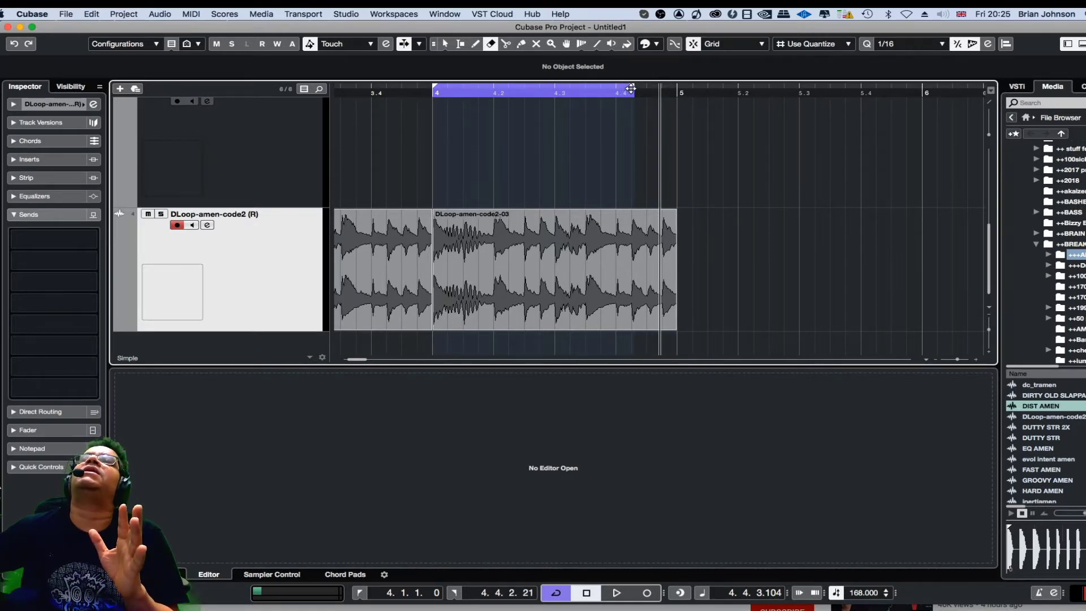
# - Move the loop's right locator to bar 5 so the loop covers the whole of bar 4
pyautogui.moveTo(632, 91); pyautogui.dragTo(689, 92)
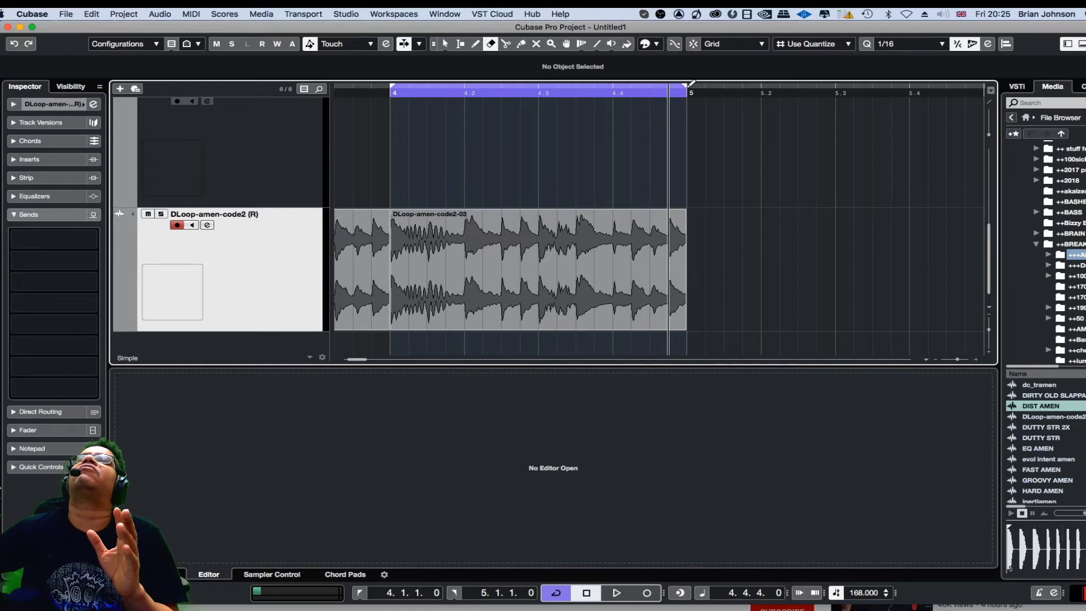
pyautogui.moveTo(688, 90); pyautogui.dragTo(691, 89)
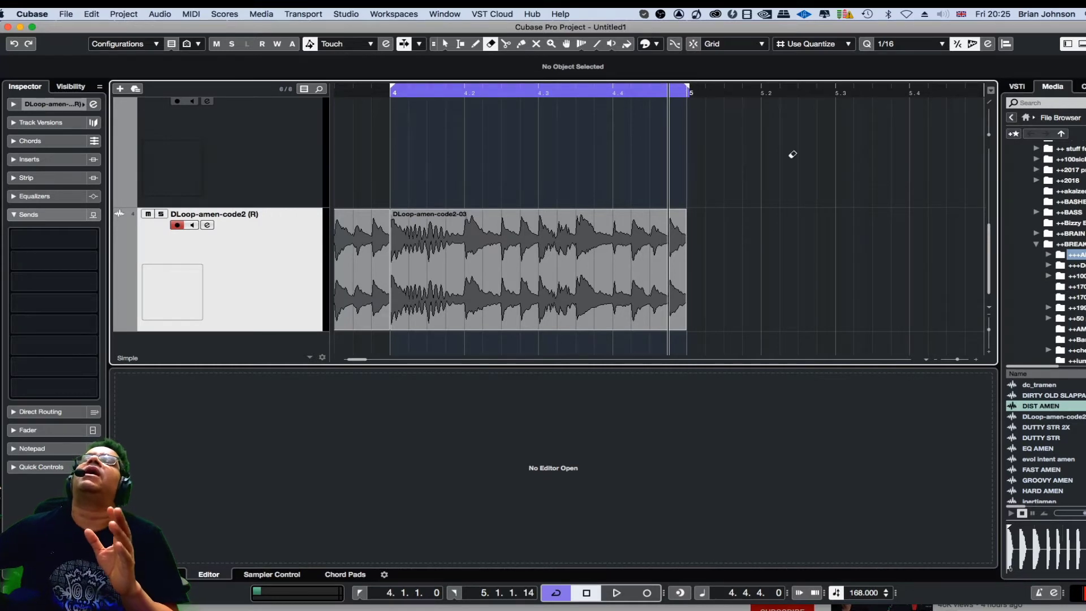
# - Play back the full-bar loop and stop playback
pyautogui.press('space')
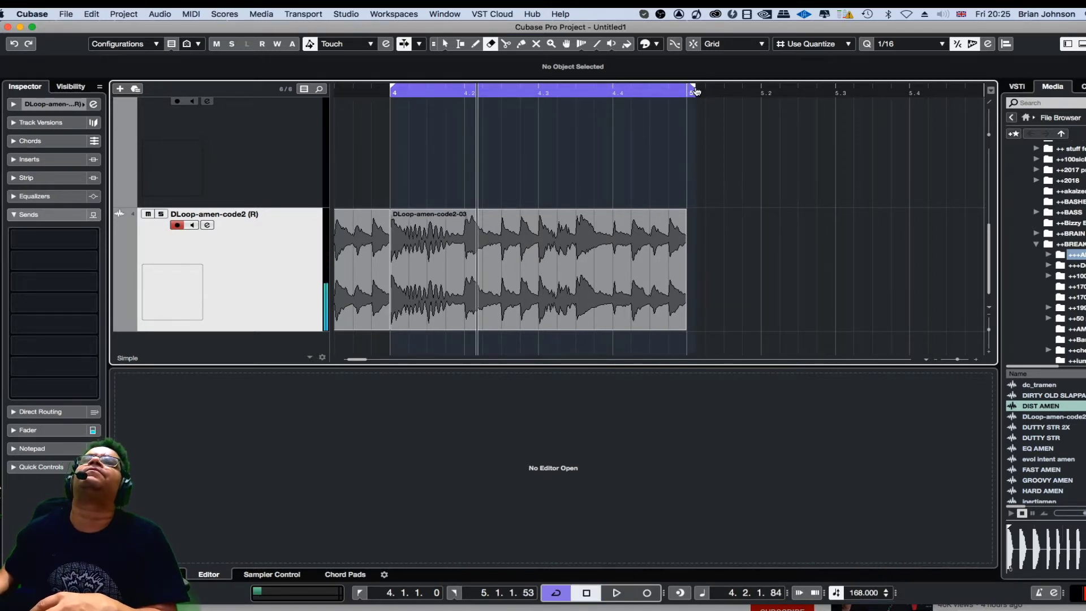
pyautogui.press('space')
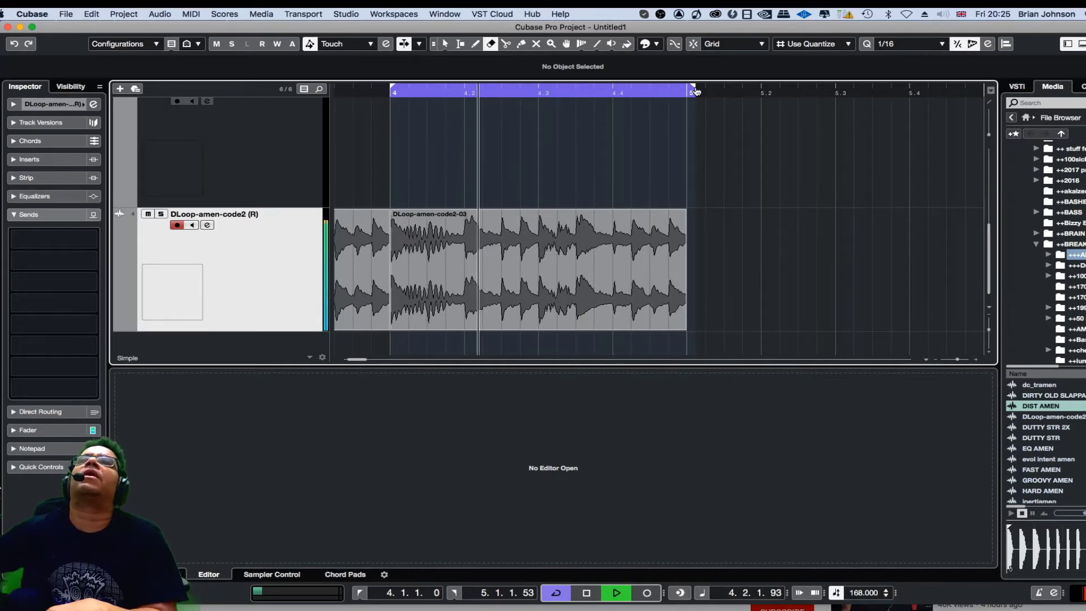
pyautogui.press('space')
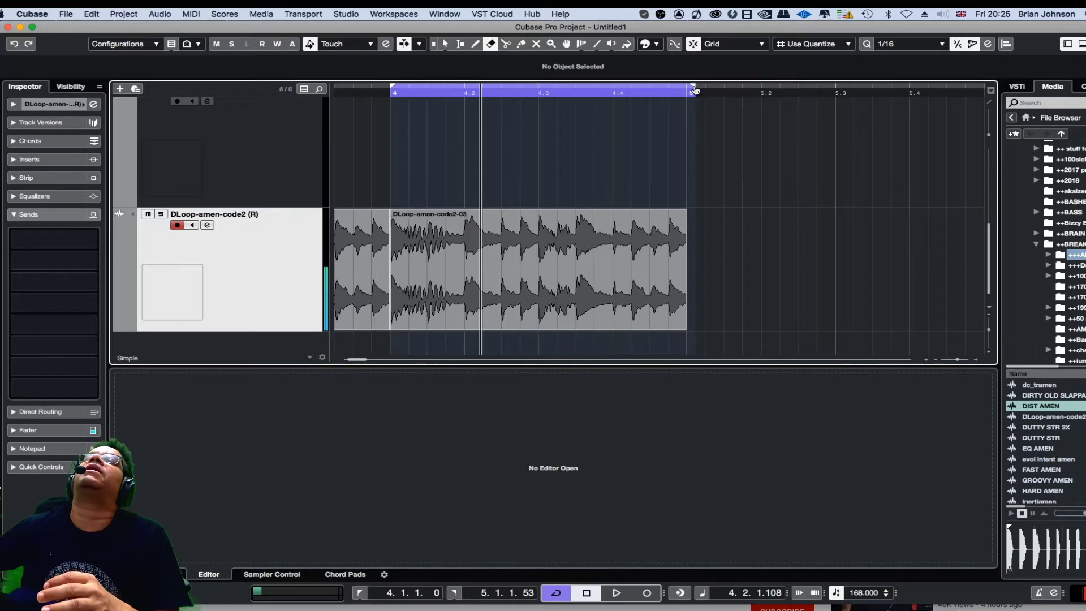
pyautogui.moveTo(693, 86); pyautogui.dragTo(688, 89)
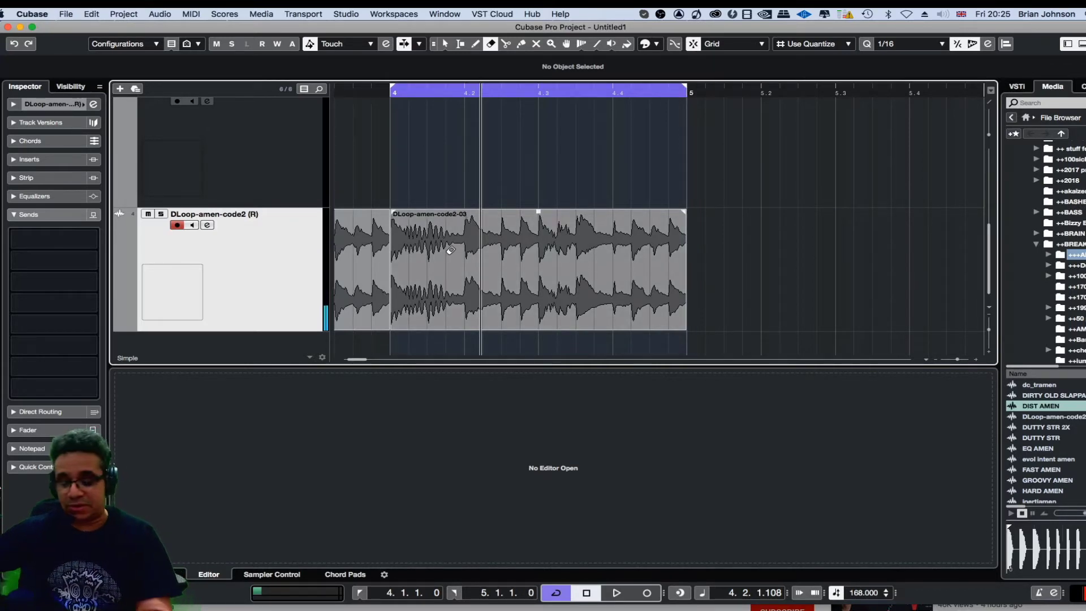
# - Switch to the Object Selection tool with Normal Sizing and select the rendered break part
pyautogui.press('h')
pyautogui.press('h')
pyautogui.press('h')
pyautogui.press('h')
pyautogui.press('h')
pyautogui.press('h')
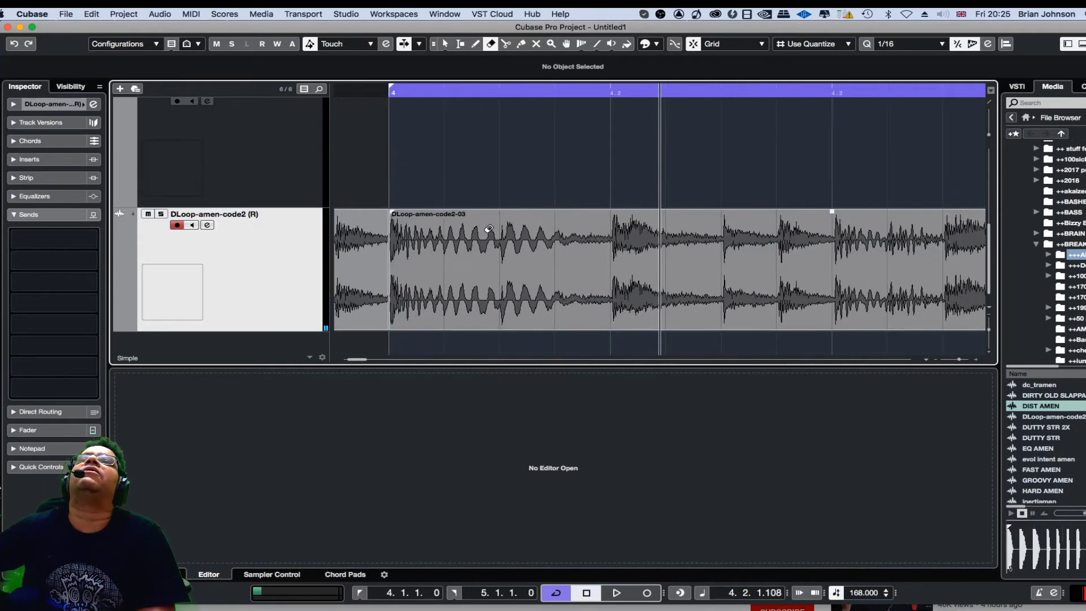
pyautogui.press('g')
pyautogui.press('g')
pyautogui.press('g')
pyautogui.rightClick(584, 196)
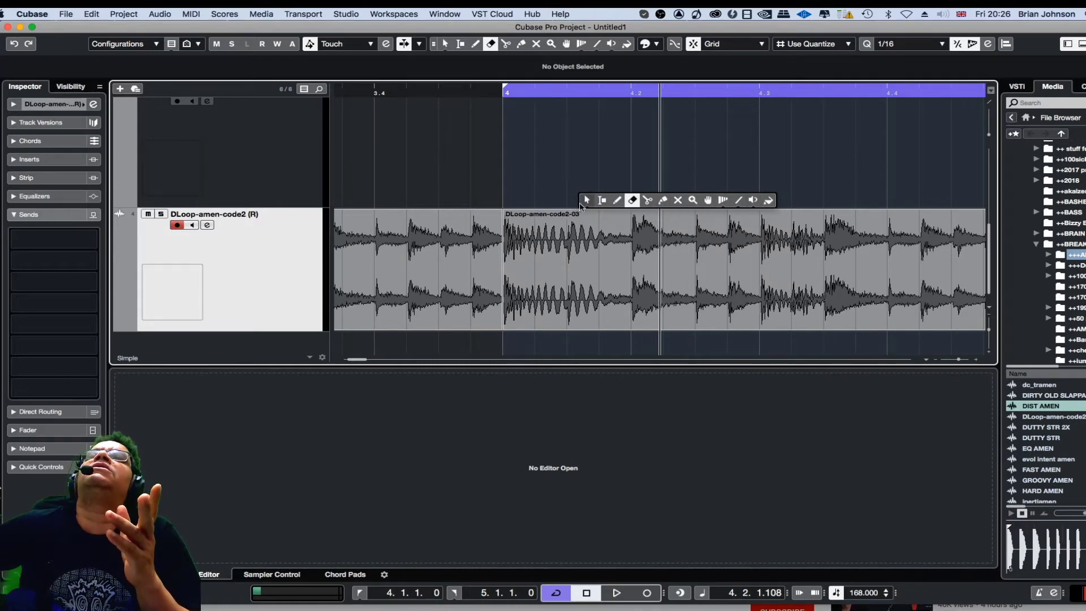
pyautogui.click(586, 200)
pyautogui.rightClick(565, 182)
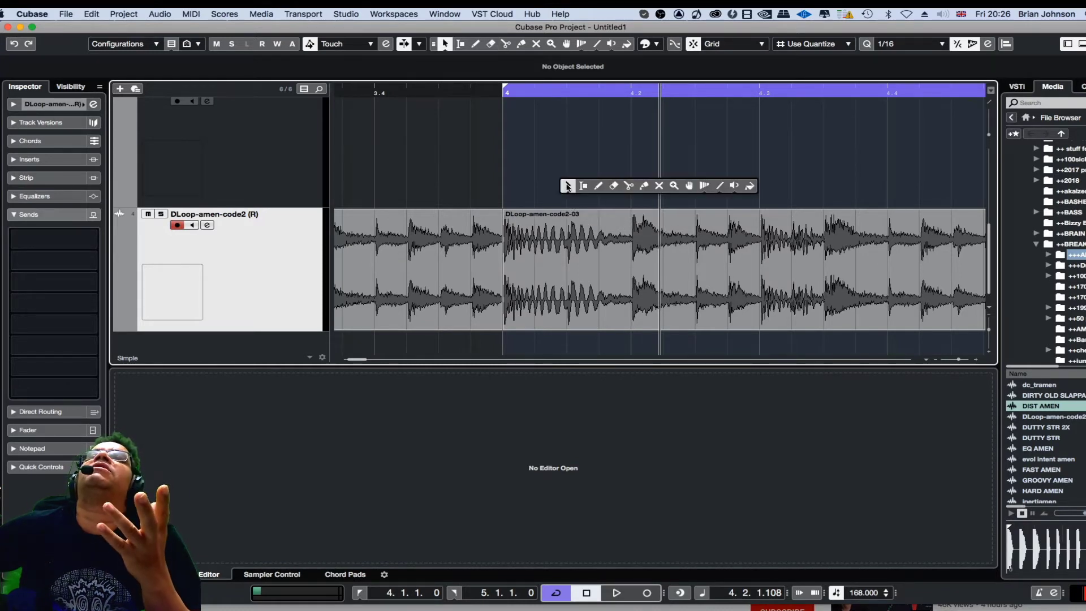
pyautogui.click(568, 187)
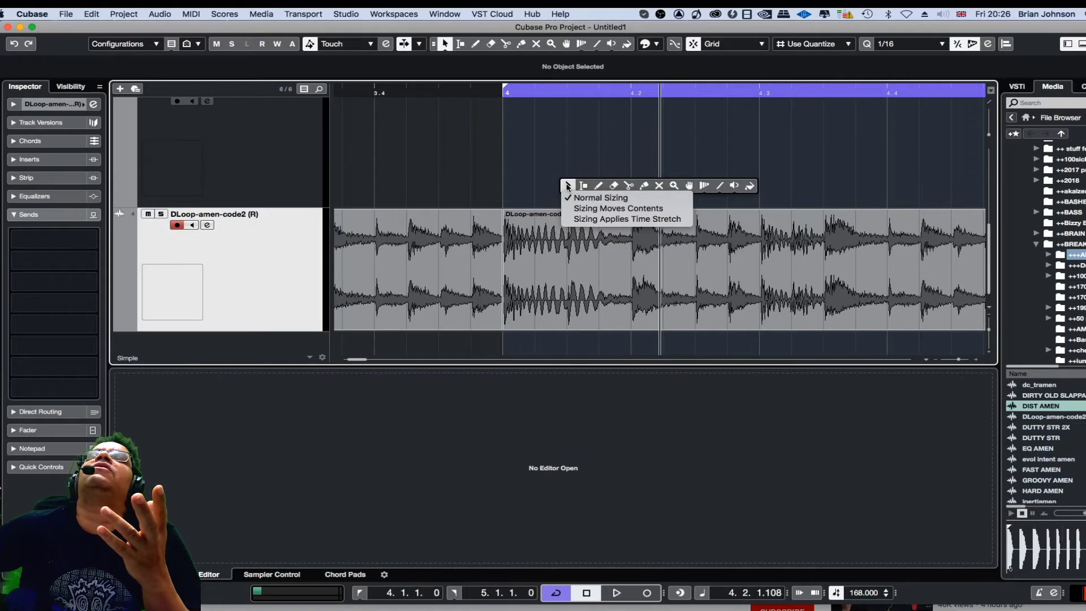
pyautogui.click(568, 187)
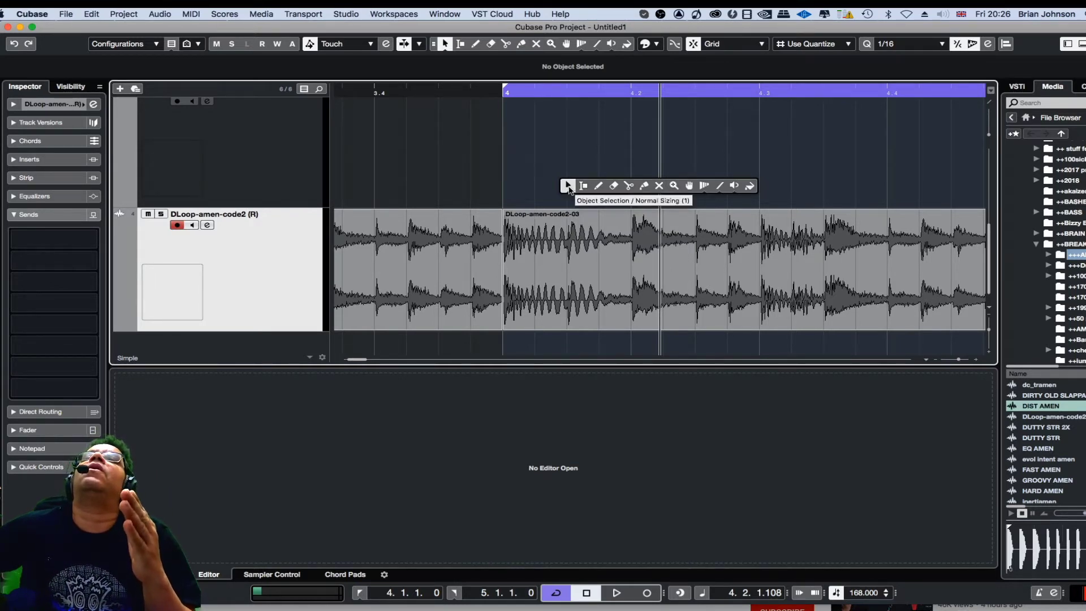
pyautogui.click(568, 187)
pyautogui.click(585, 233)
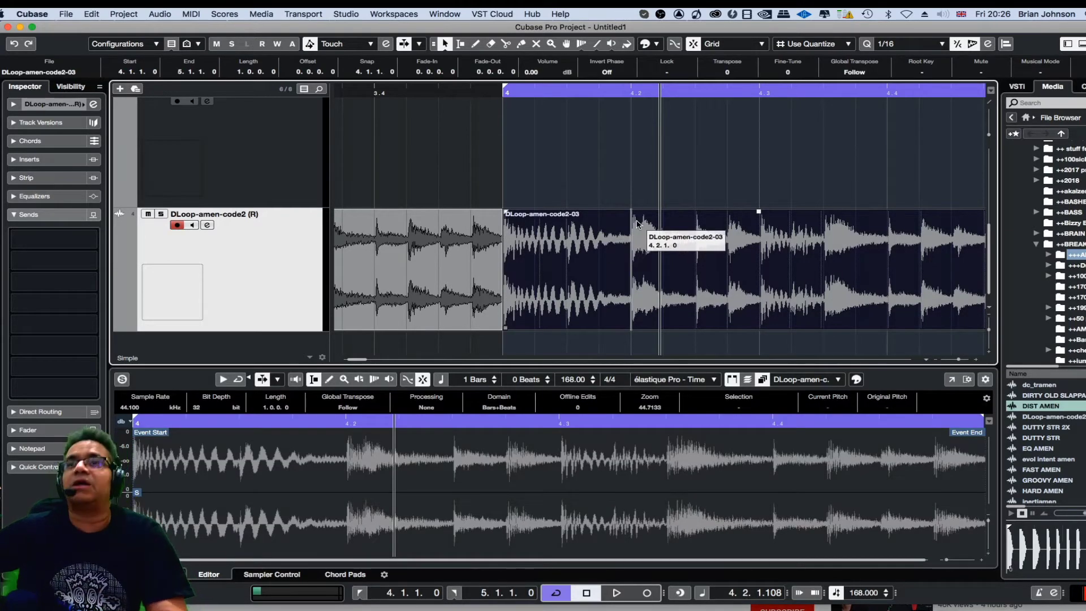
# - Try erasing the rendered break part with the Erase tool, undoing each erase and returning to the Object Selection tool
pyautogui.press('g')
pyautogui.rightClick(634, 231)
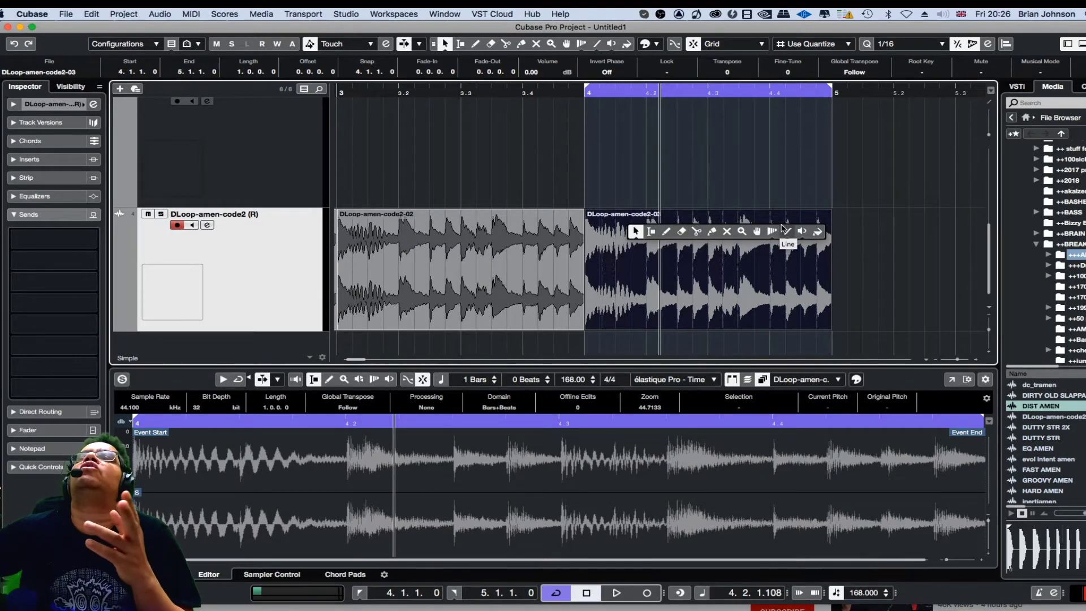
pyautogui.click(683, 235)
pyautogui.click(675, 239)
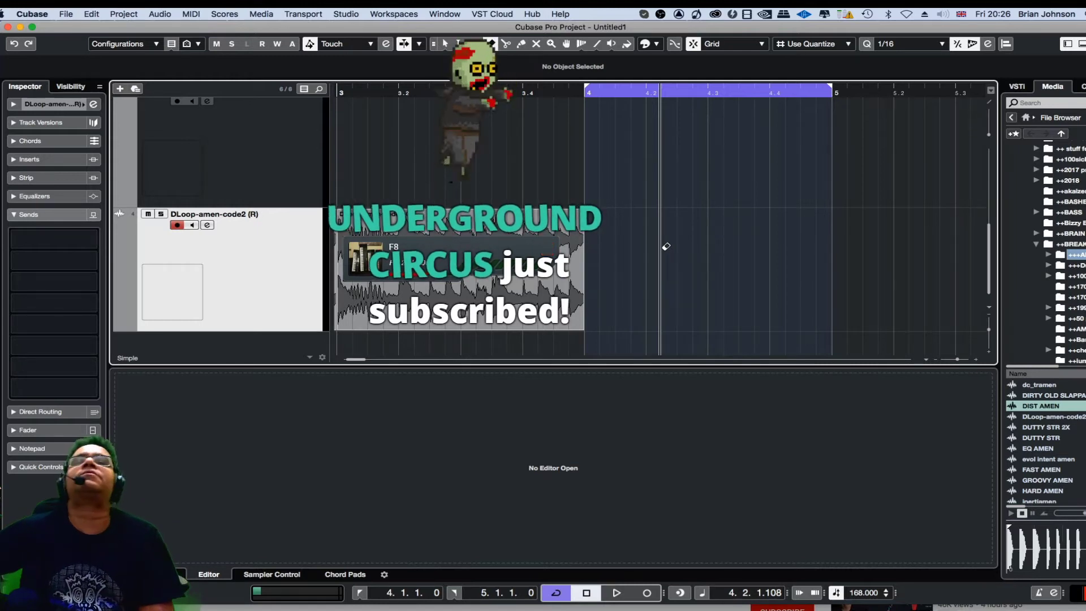
pyautogui.press('super+z')
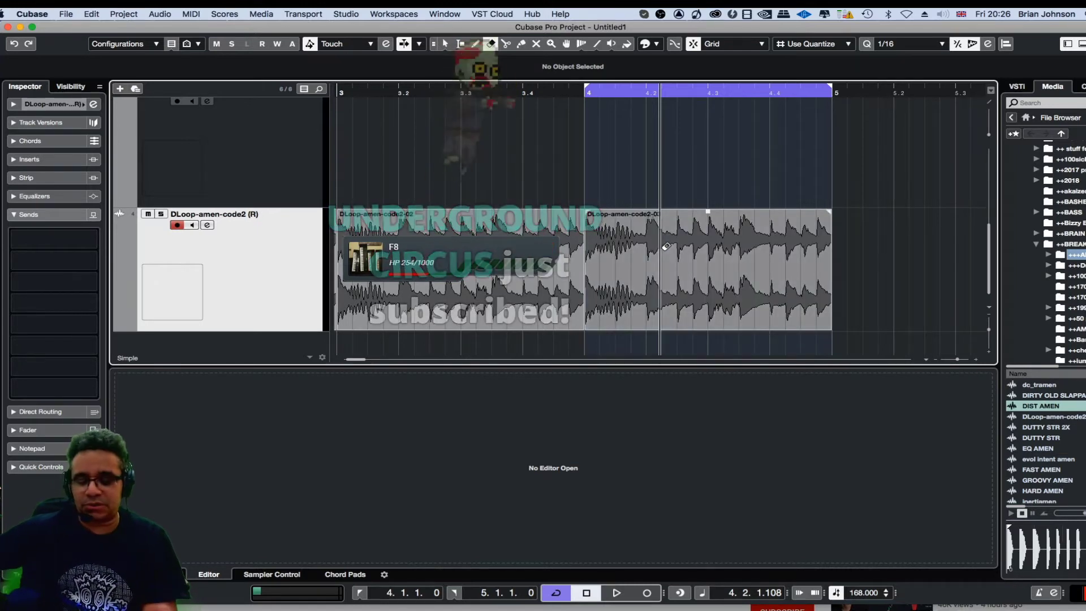
pyautogui.click(666, 246)
pyautogui.press('super+z')
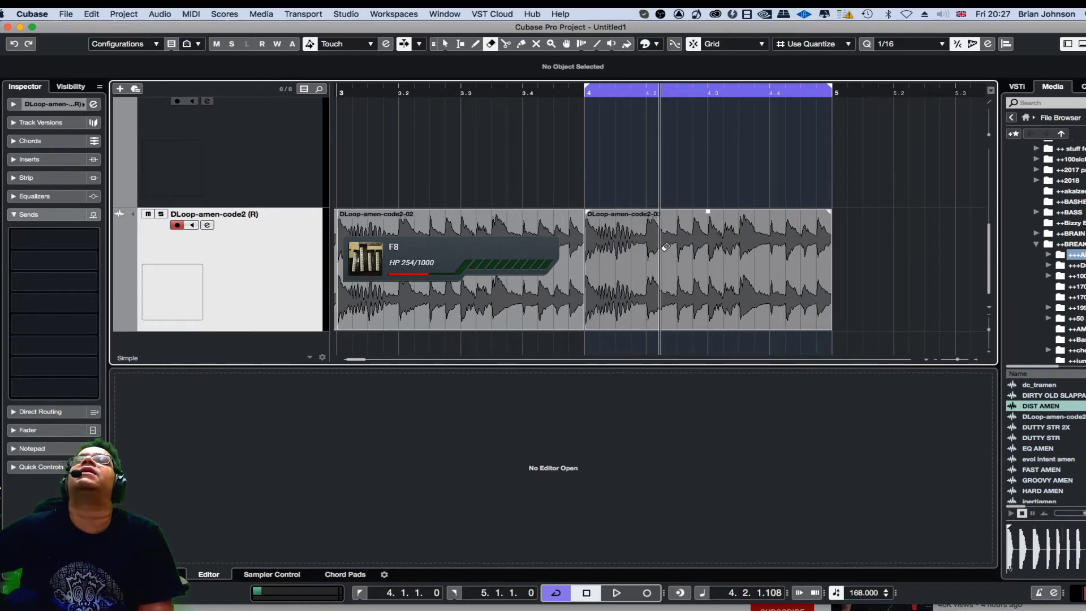
pyautogui.click(666, 247)
pyautogui.press('super+z')
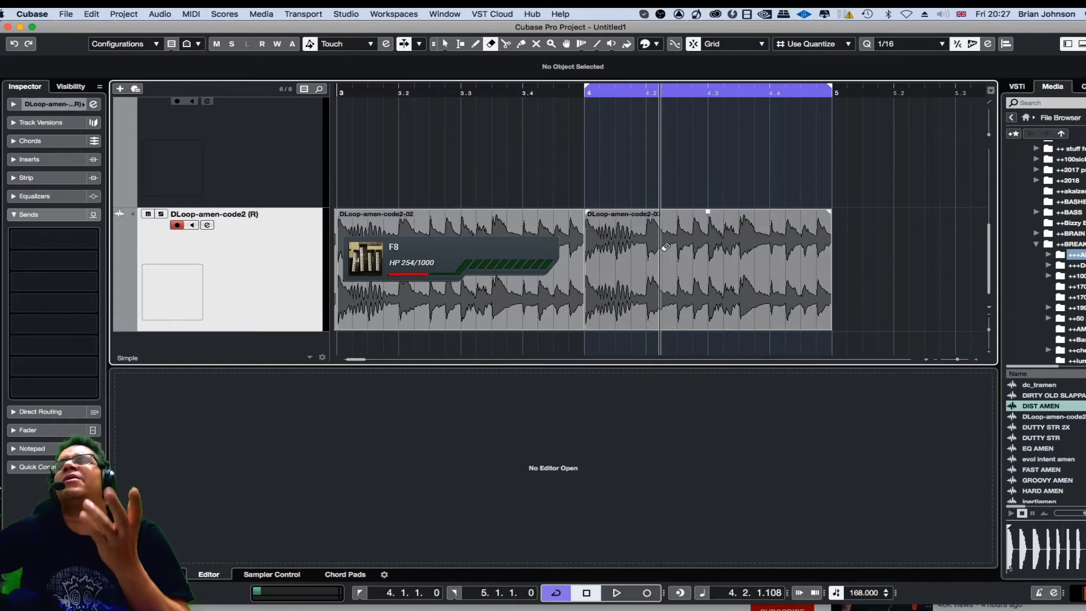
pyautogui.rightClick(677, 204)
pyautogui.click(679, 205)
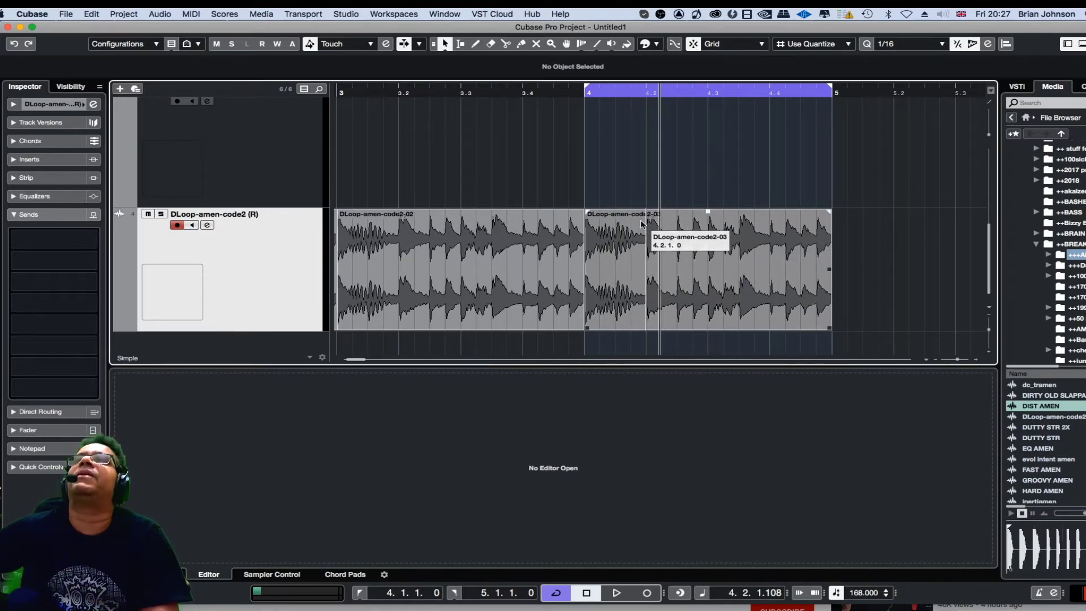
# - Listen to the bar 4 loop of the break again and stop playback
pyautogui.press('h')
pyautogui.press('h')
pyautogui.press('h')
pyautogui.press('h')
pyautogui.press('h')
pyautogui.press('h')
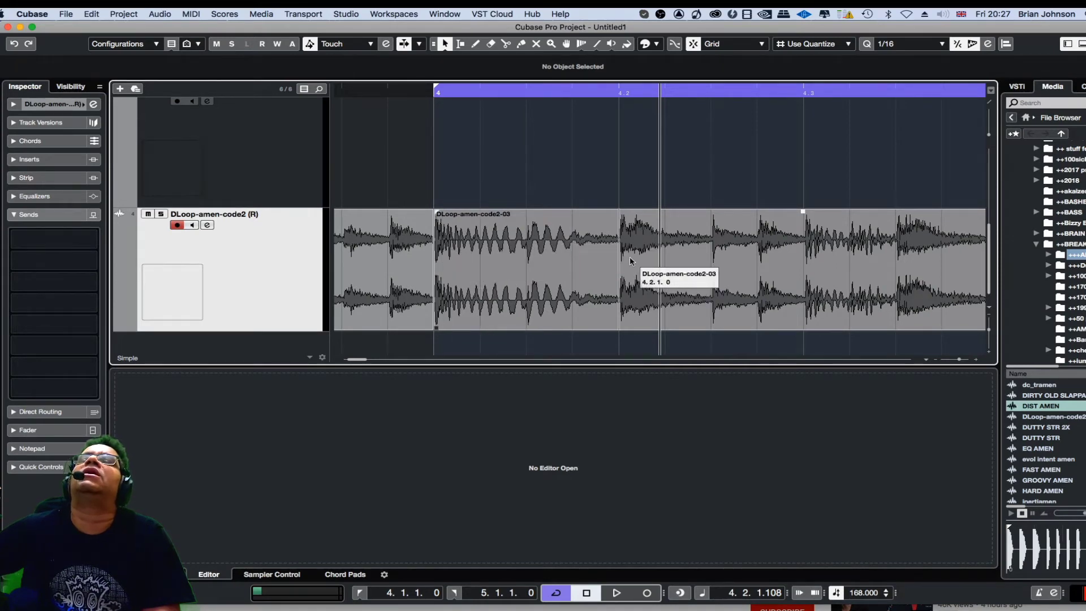
pyautogui.press('g')
pyautogui.press('g')
pyautogui.press('g')
pyautogui.press('g')
pyautogui.press('g')
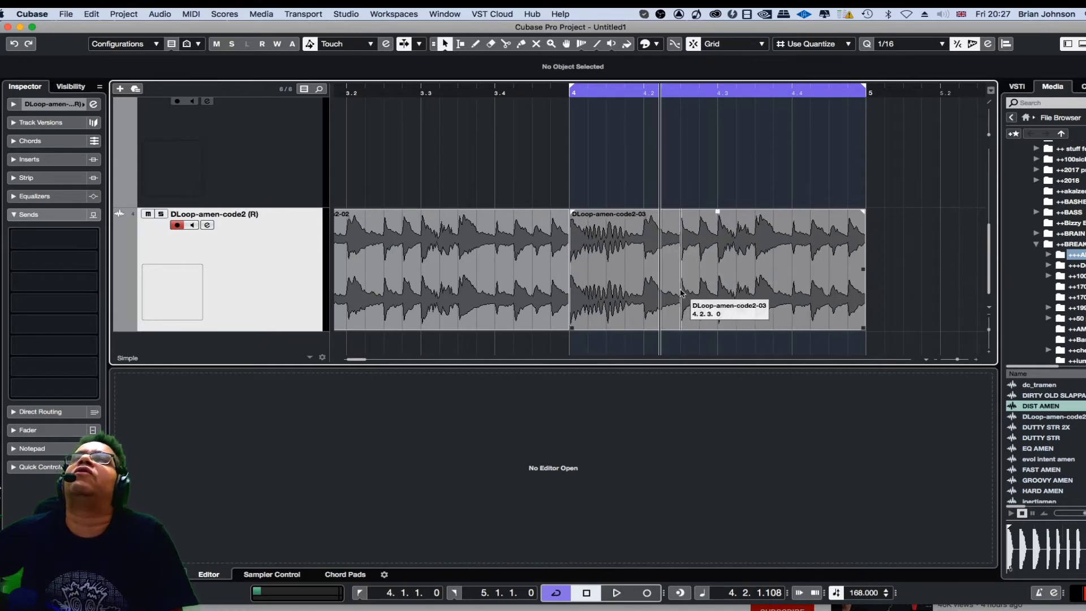
pyautogui.press('h')
pyautogui.press('h')
pyautogui.press('h')
pyautogui.press('h')
pyautogui.press('h')
pyautogui.press('h')
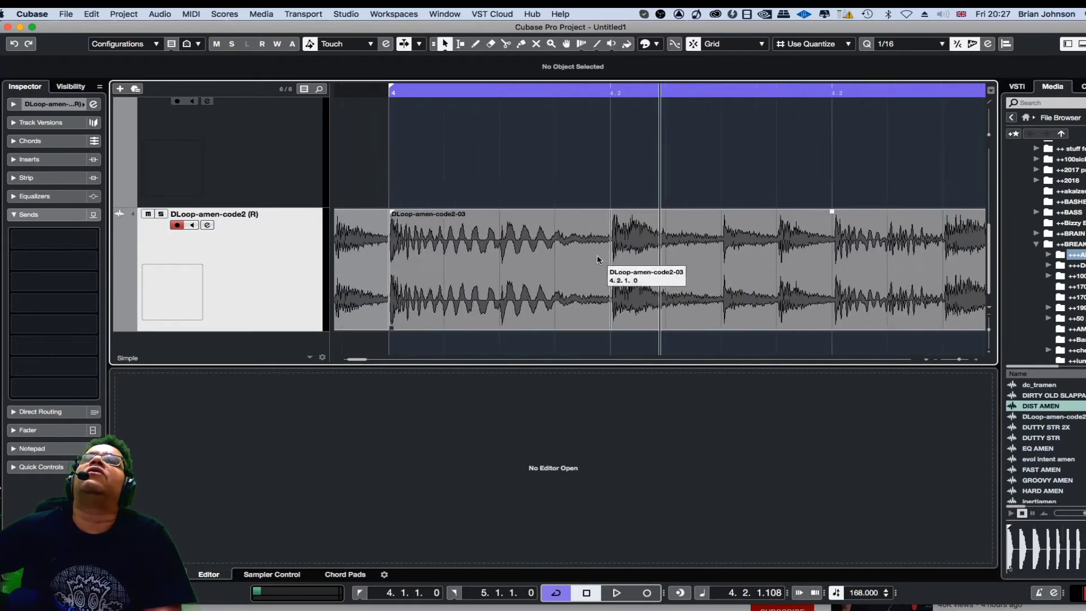
pyautogui.press('h')
pyautogui.press('g')
pyautogui.press('g')
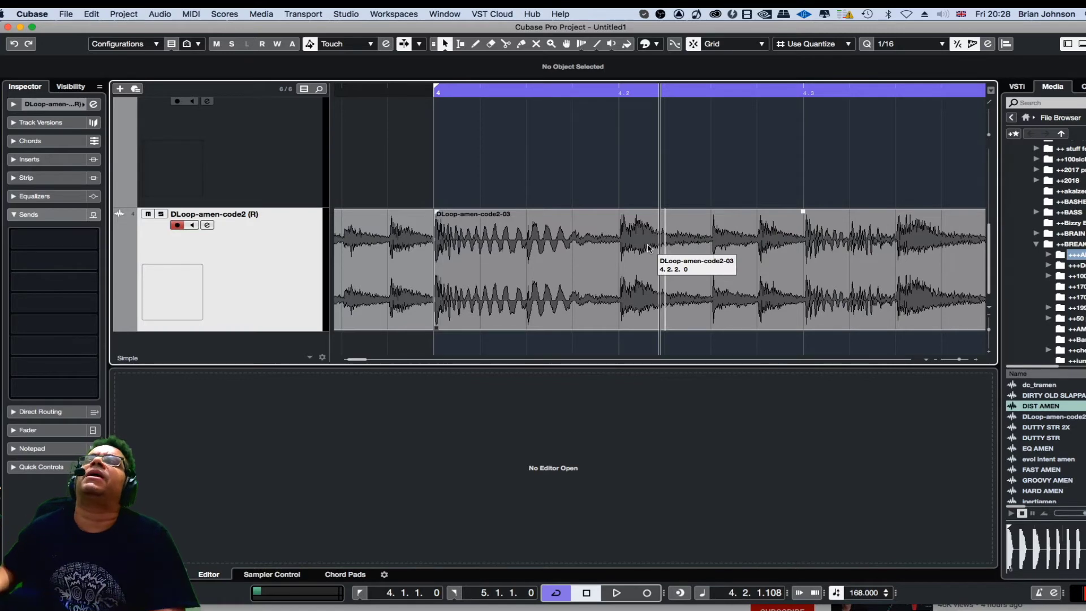
pyautogui.press('space')
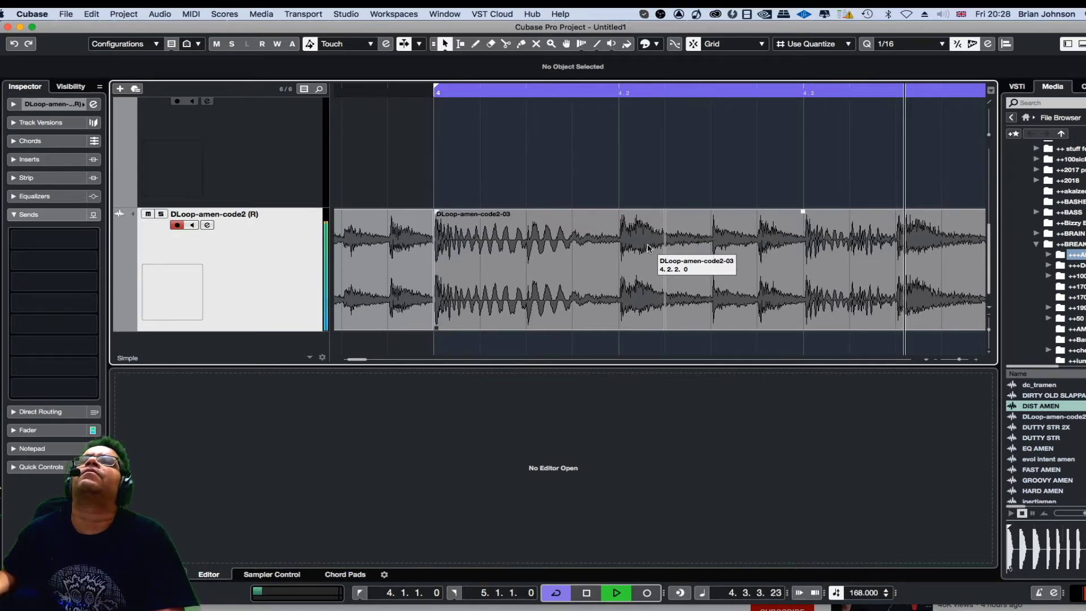
pyautogui.press('space')
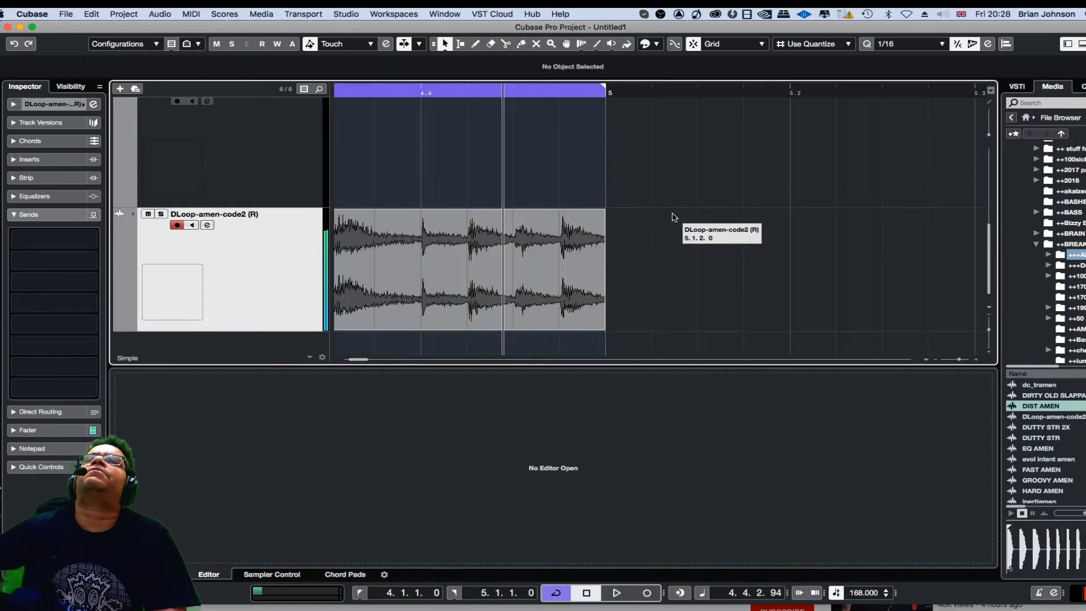
# - Switch to the Split tool for cutting the rendered break part
pyautogui.moveTo(367, 360); pyautogui.dragTo(355, 361)
pyautogui.press('g')
pyautogui.press('g')
pyautogui.press('g')
pyautogui.press('g')
pyautogui.press('g')
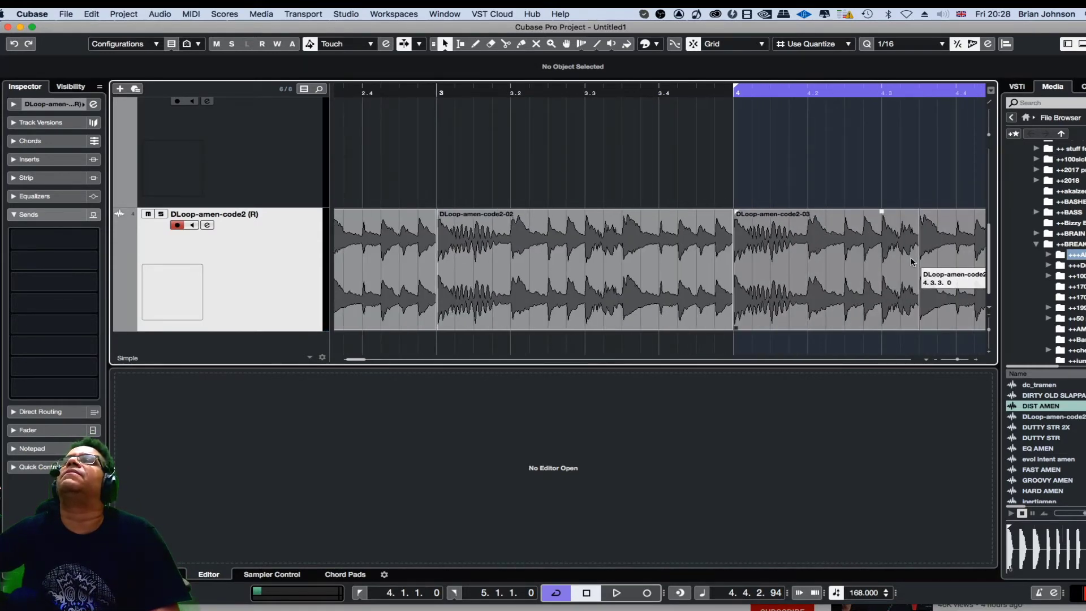
pyautogui.press('h')
pyautogui.press('h')
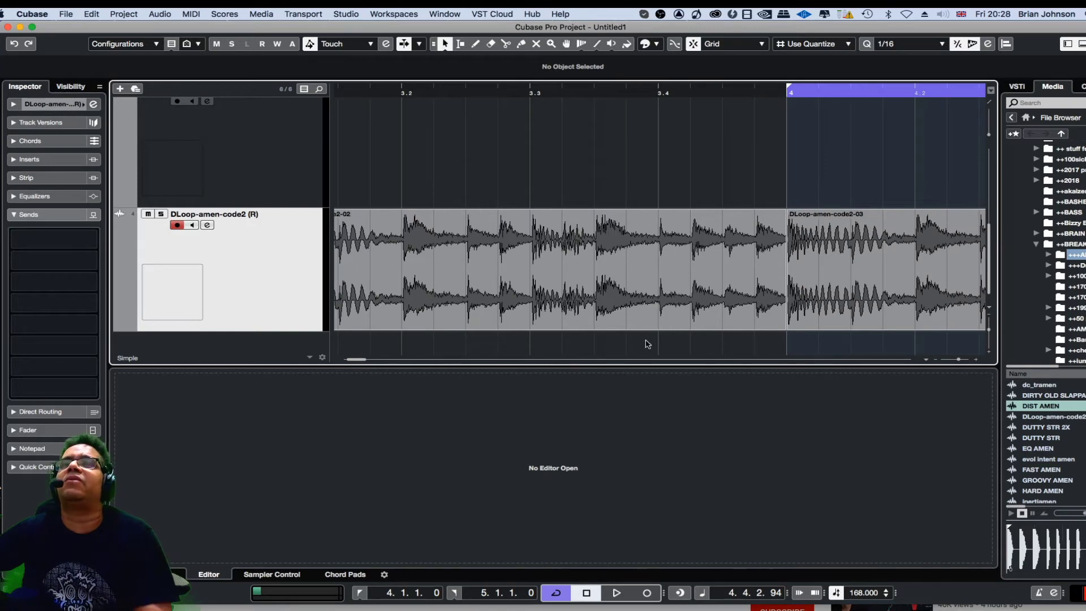
pyautogui.moveTo(349, 361); pyautogui.dragTo(352, 362)
pyautogui.rightClick(567, 148)
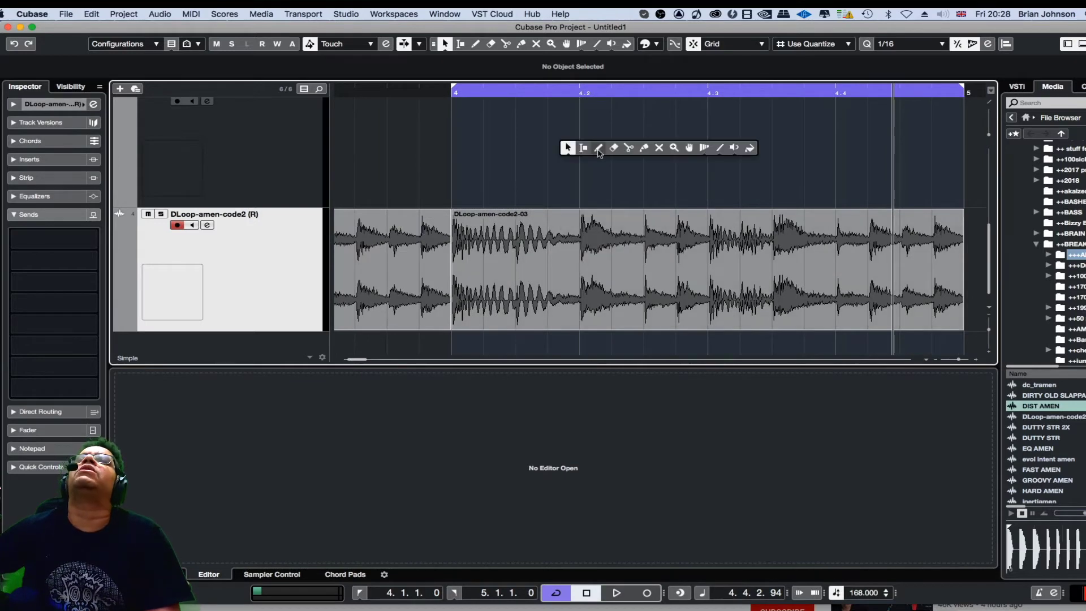
pyautogui.click(629, 148)
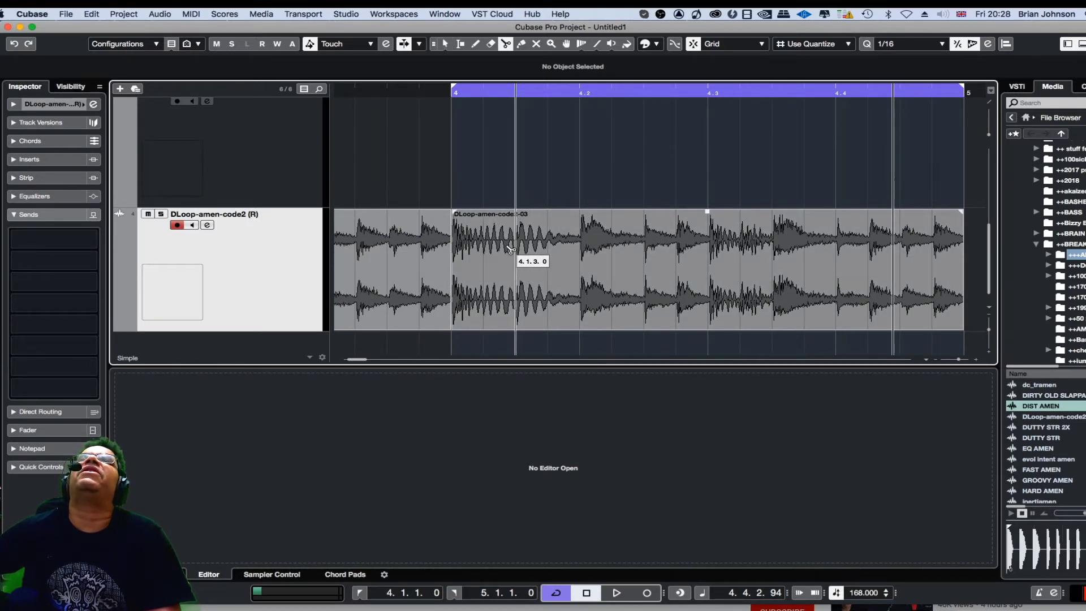
# - Switch the snap type to Bar and back to Use Quantize
pyautogui.click(820, 44)
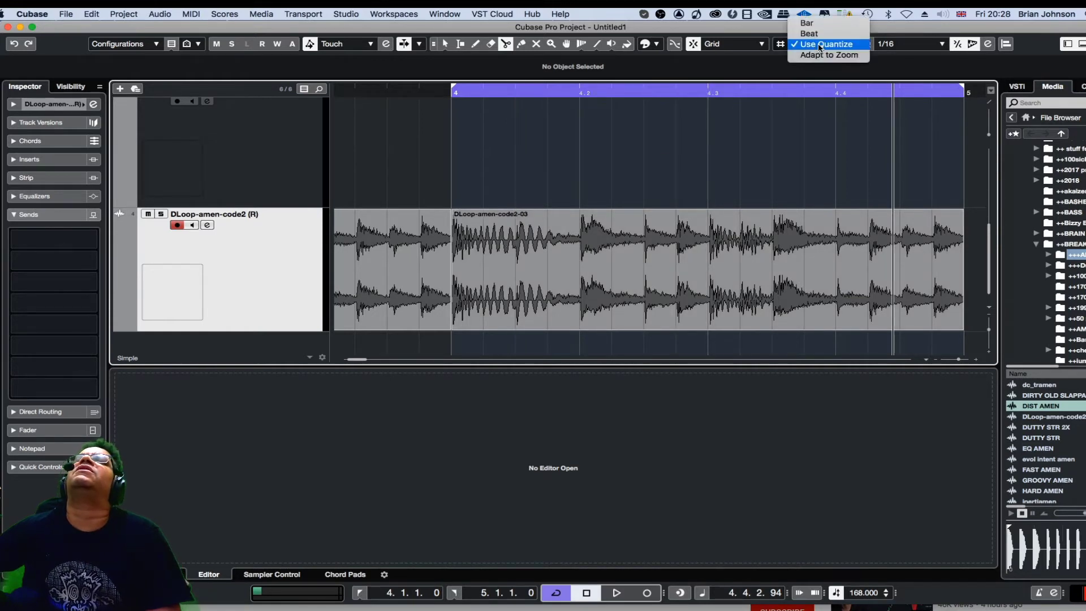
pyautogui.click(820, 23)
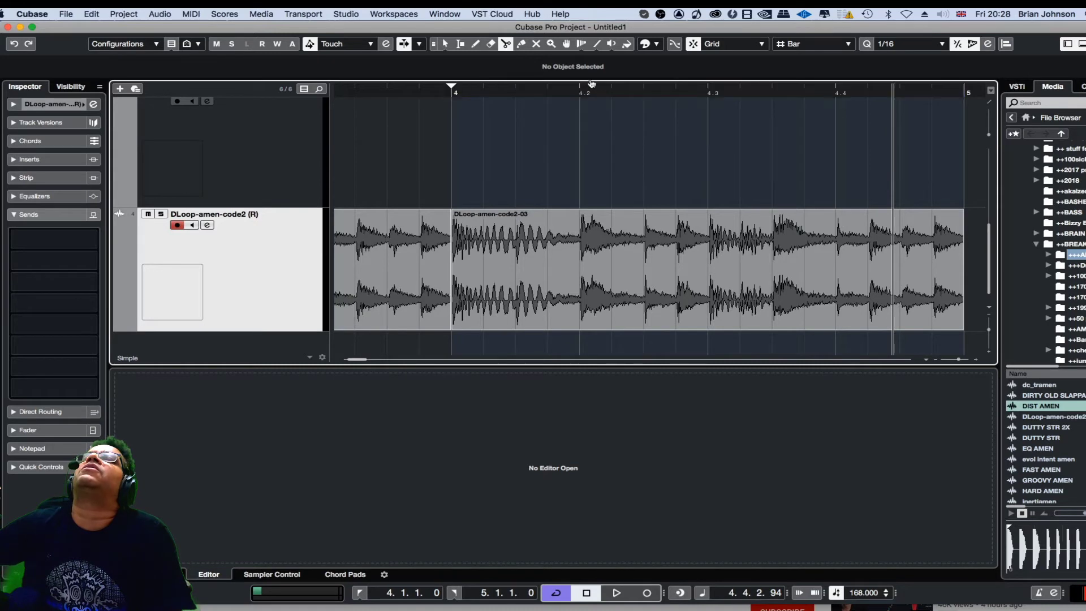
pyautogui.click(816, 48)
pyautogui.click(815, 65)
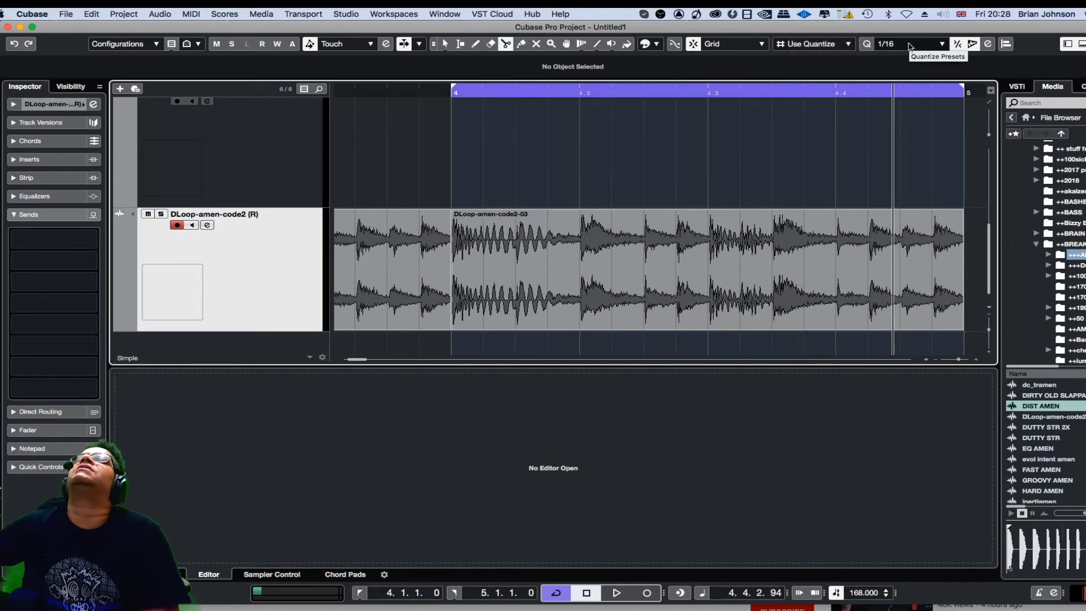
pyautogui.click(909, 46)
pyautogui.click(909, 45)
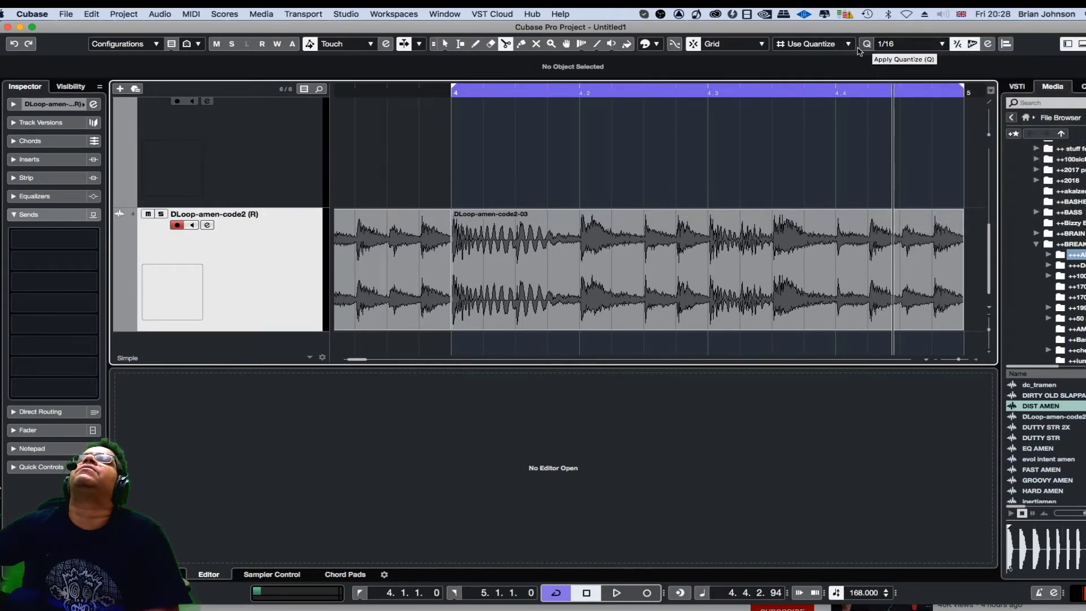
# - Cut bar 4 of the rendered break into short slices with the Split tool at several beat positions
pyautogui.rightClick(627, 201)
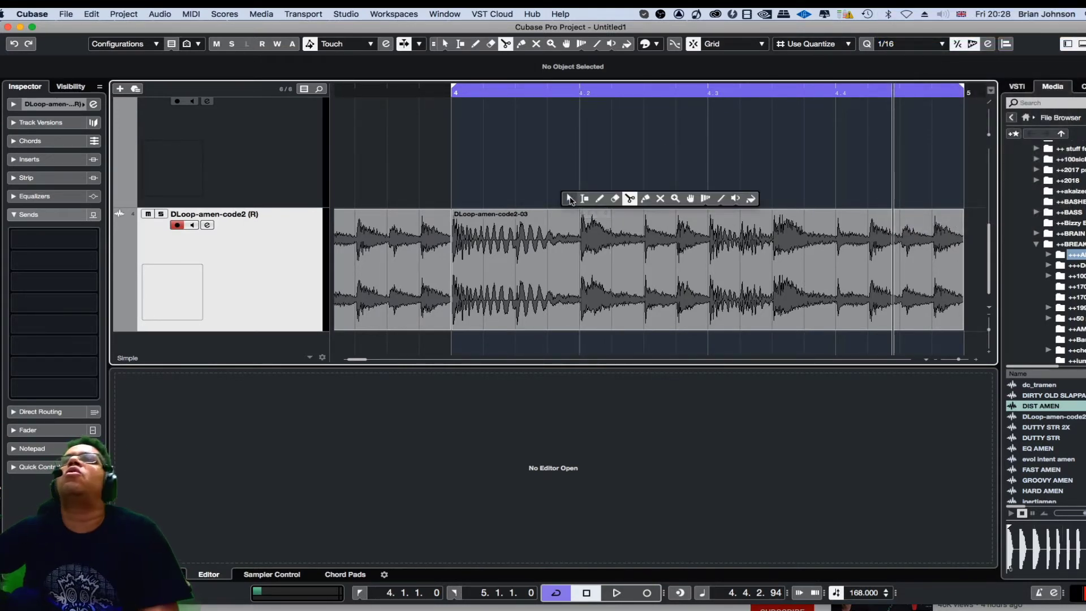
pyautogui.click(628, 198)
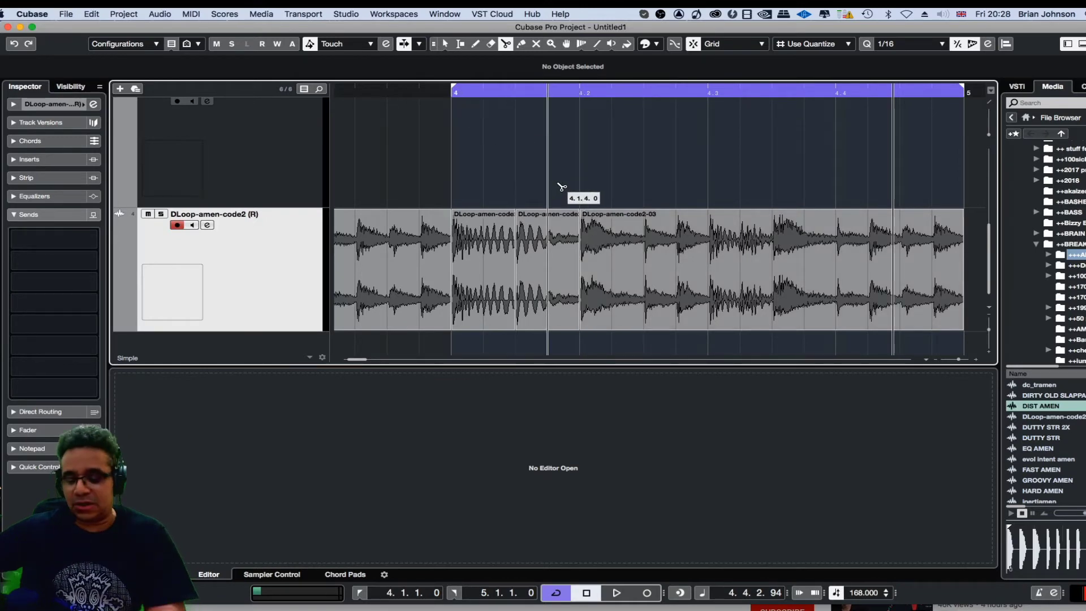
pyautogui.press('g')
pyautogui.press('g')
pyautogui.press('g')
pyautogui.press('h')
pyautogui.press('h')
pyautogui.press('h')
pyautogui.press('h')
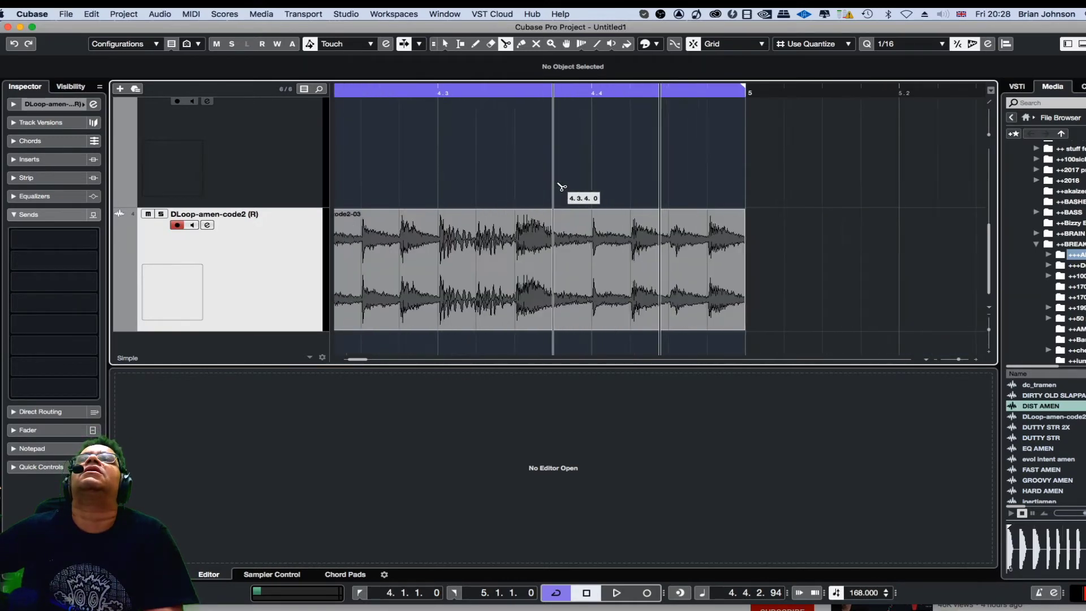
pyautogui.press('g')
pyautogui.press('g')
pyautogui.press('g')
pyautogui.press('g')
pyautogui.press('g')
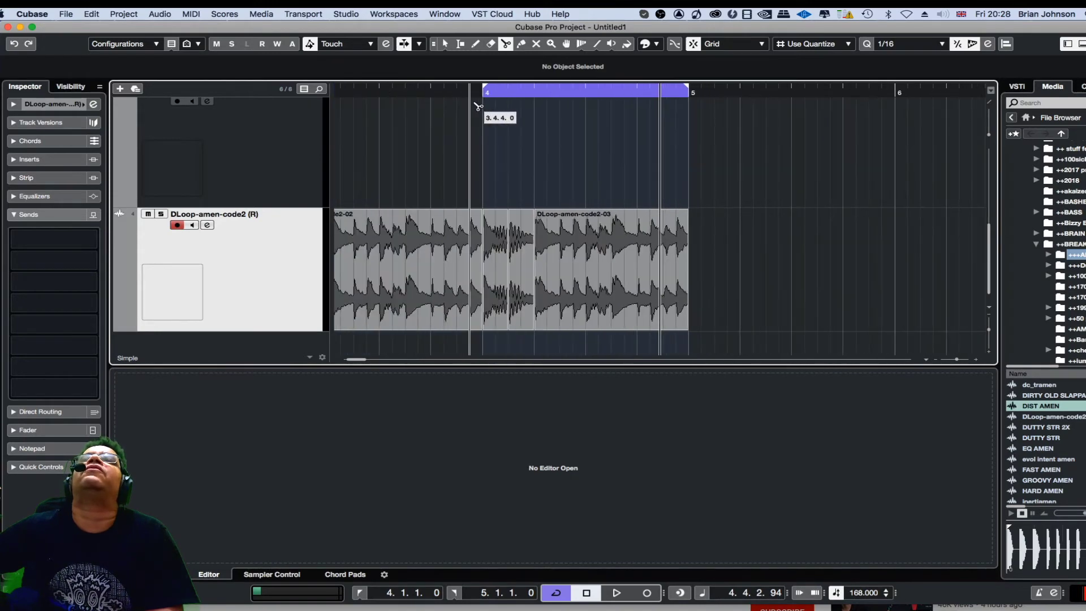
pyautogui.press('g')
pyautogui.press('h')
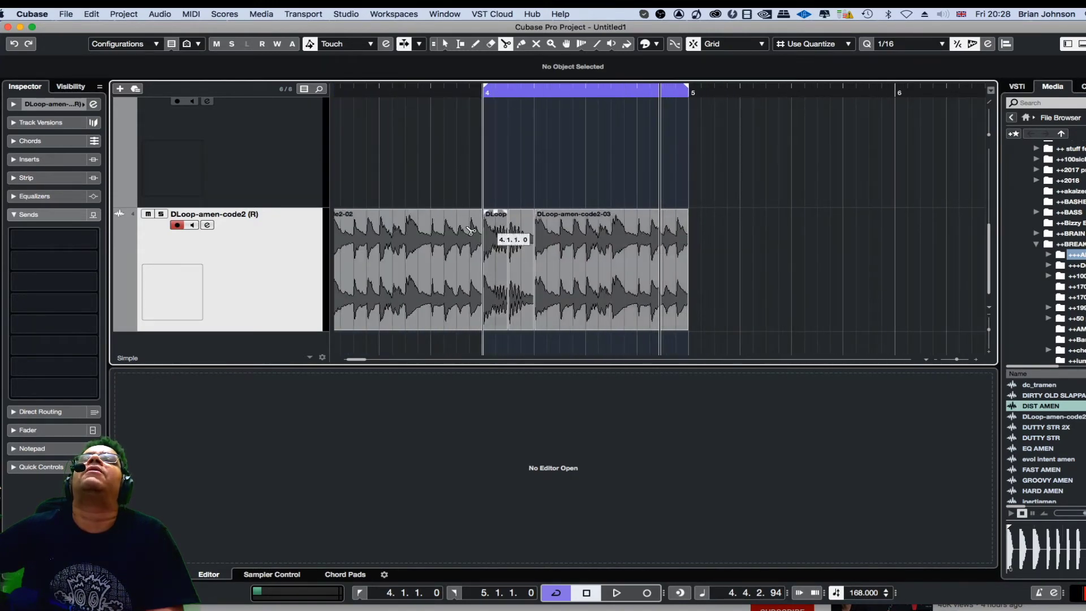
pyautogui.press('h')
pyautogui.press('h')
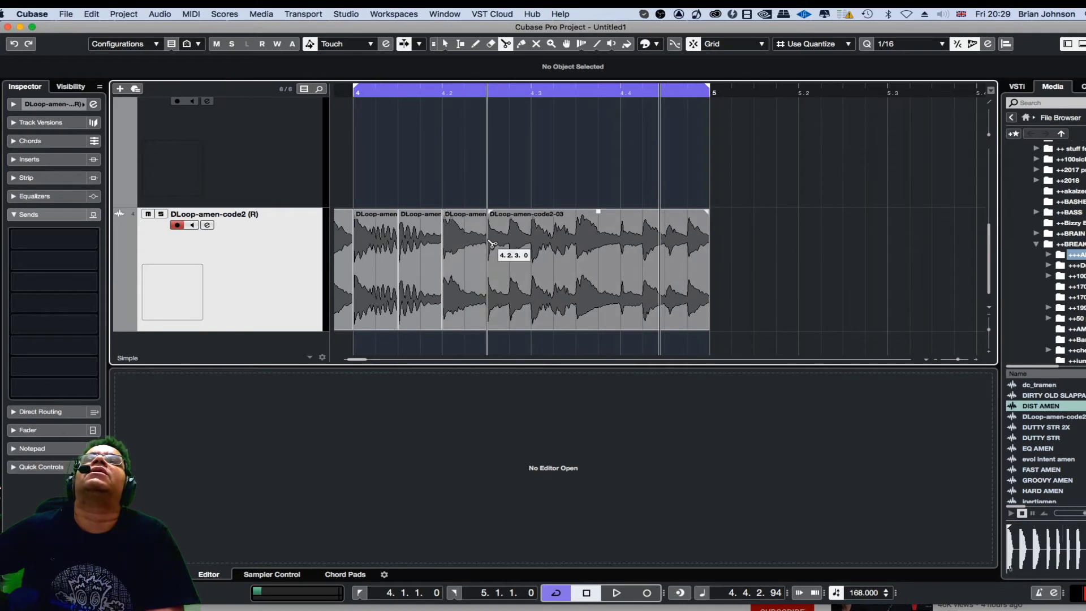
pyautogui.click(531, 242)
pyautogui.click(576, 240)
pyautogui.click(621, 235)
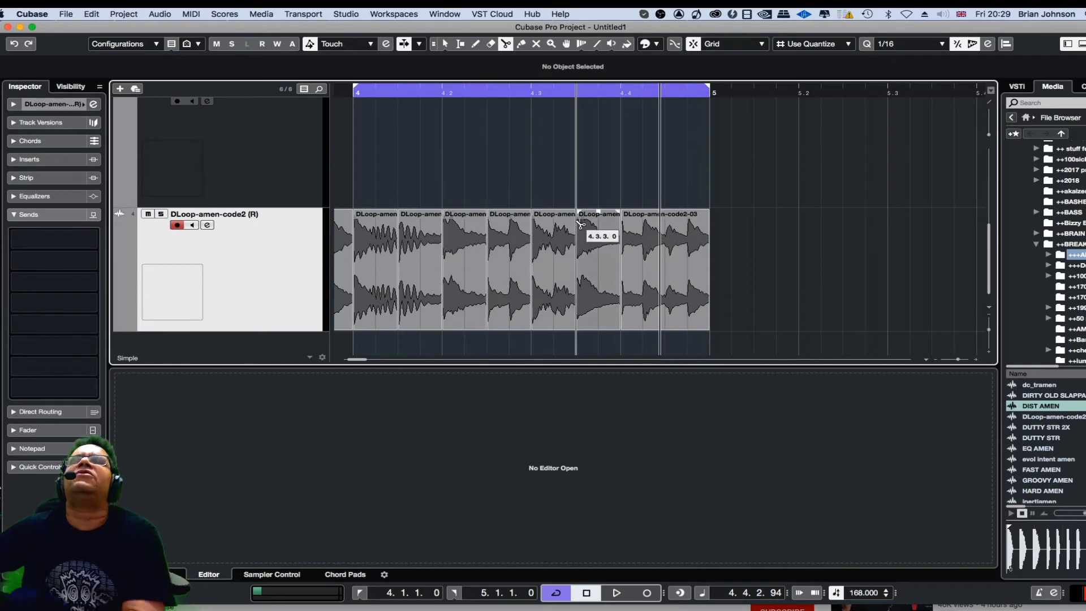
# - Try moving one slice out past bar 5, play it, and undo the move
pyautogui.press('1')
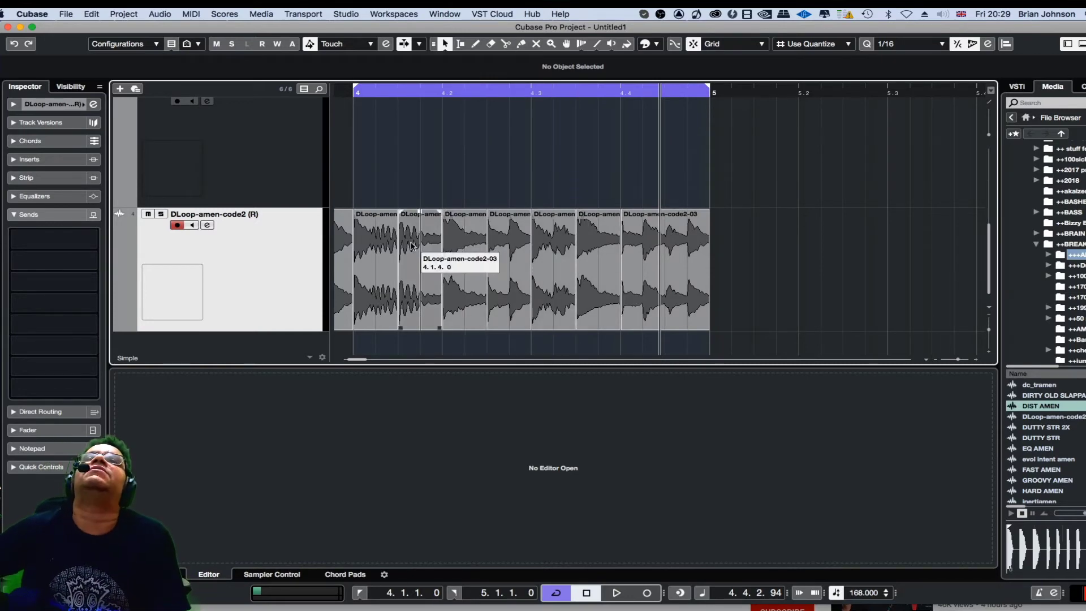
pyautogui.moveTo(424, 252); pyautogui.dragTo(846, 253)
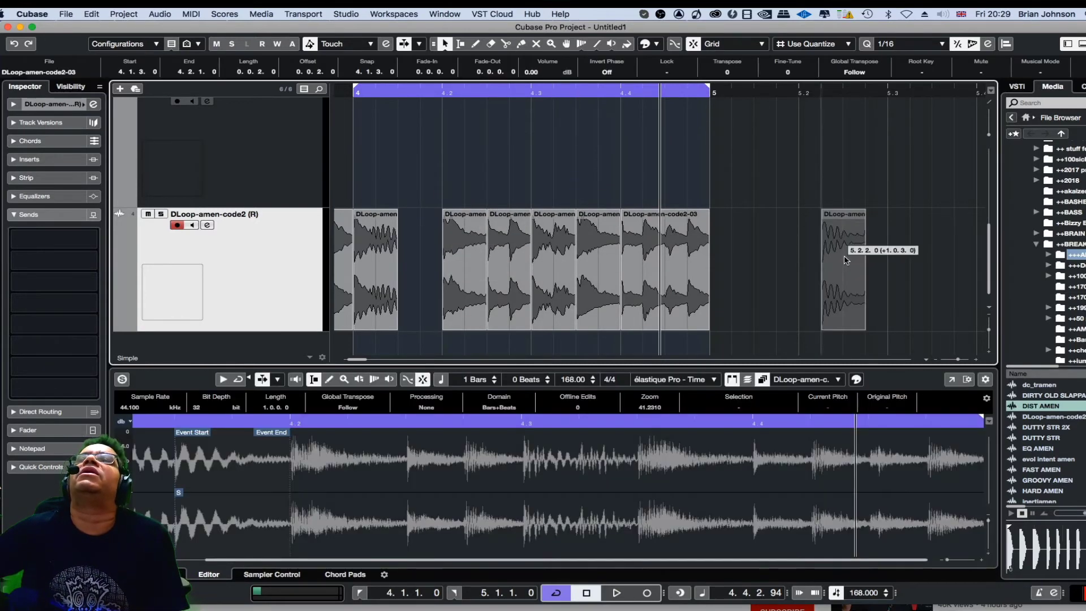
pyautogui.press('space')
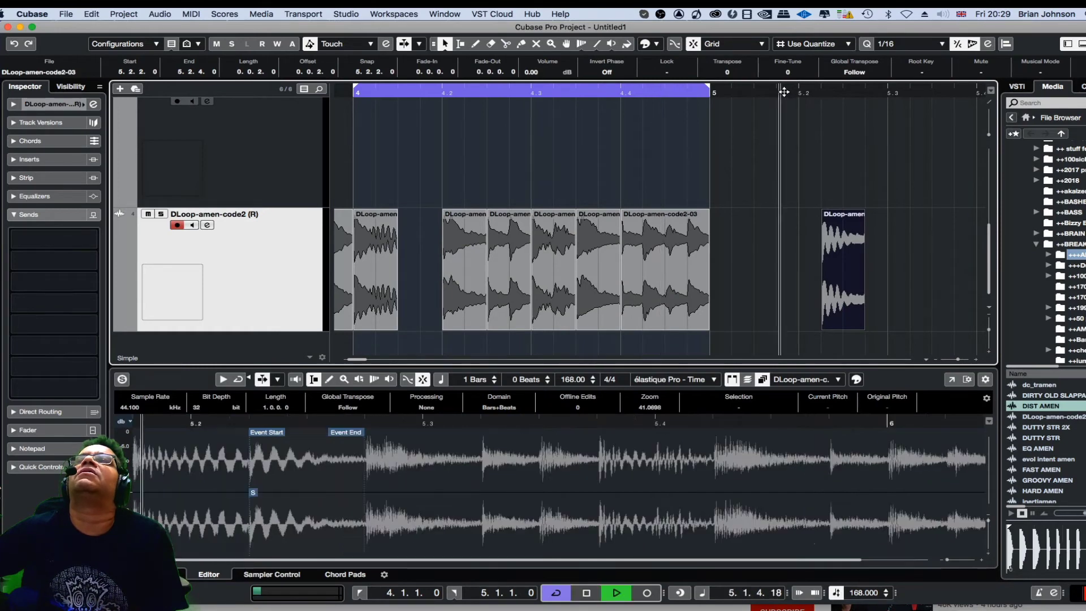
pyautogui.press('space')
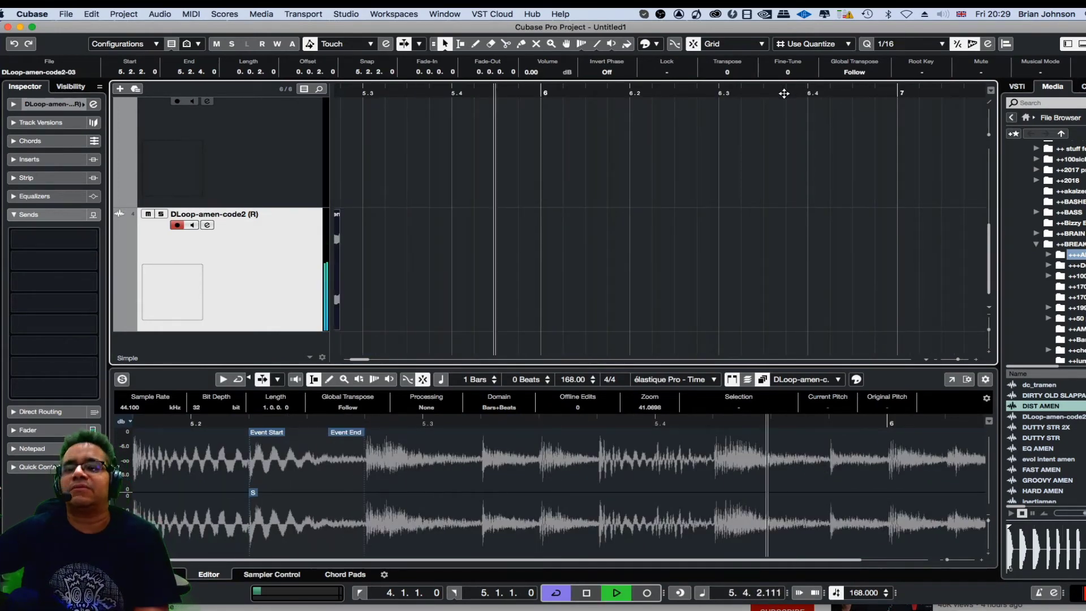
pyautogui.press('space')
pyautogui.press('super+z')
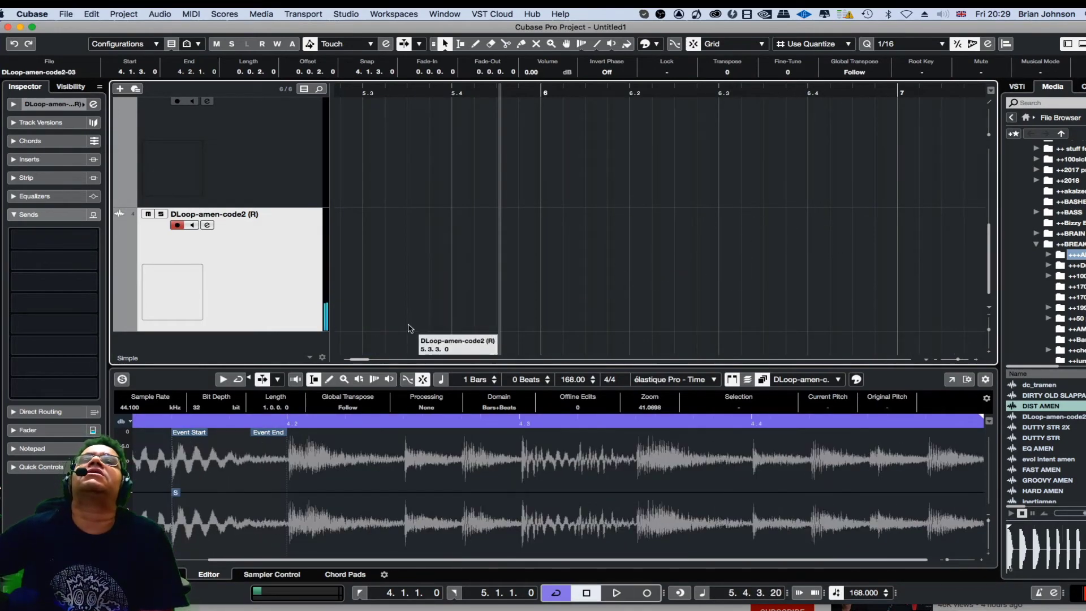
# - Listen to the sliced bar 4 loop again and stop playback
pyautogui.moveTo(362, 360); pyautogui.dragTo(356, 360)
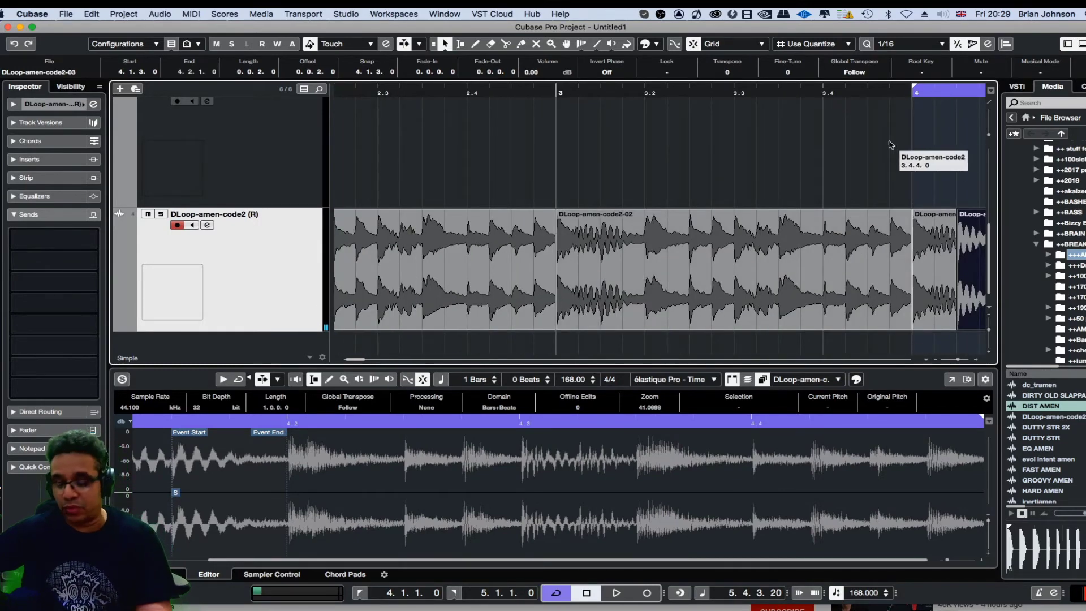
pyautogui.press('g')
pyautogui.press('g')
pyautogui.press('g')
pyautogui.press('g')
pyautogui.press('g')
pyautogui.press('g')
pyautogui.press('g')
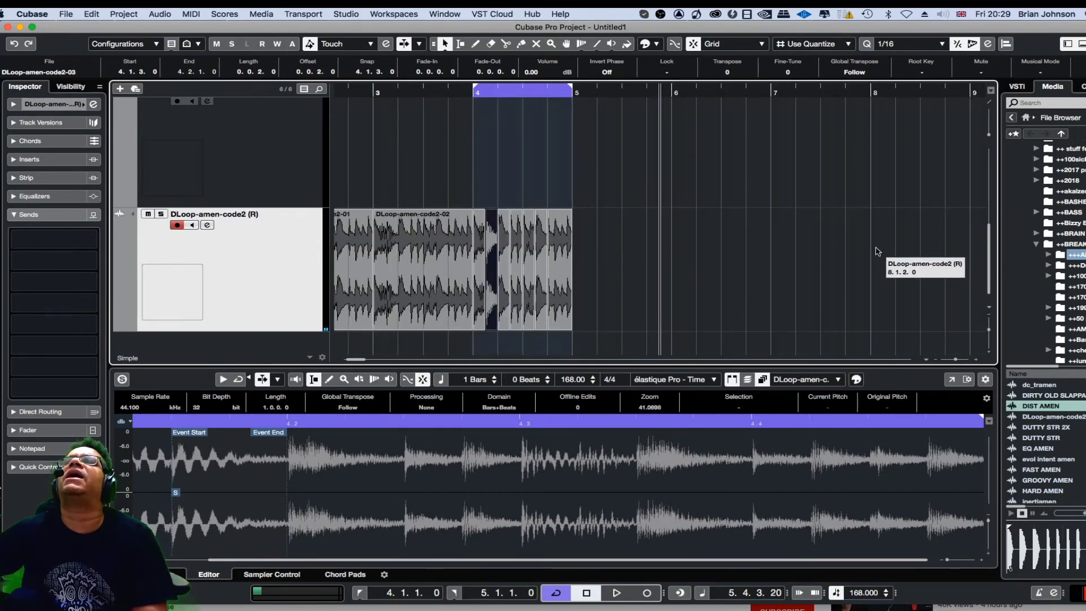
pyautogui.press('h')
pyautogui.press('h')
pyautogui.press('h')
pyautogui.press('h')
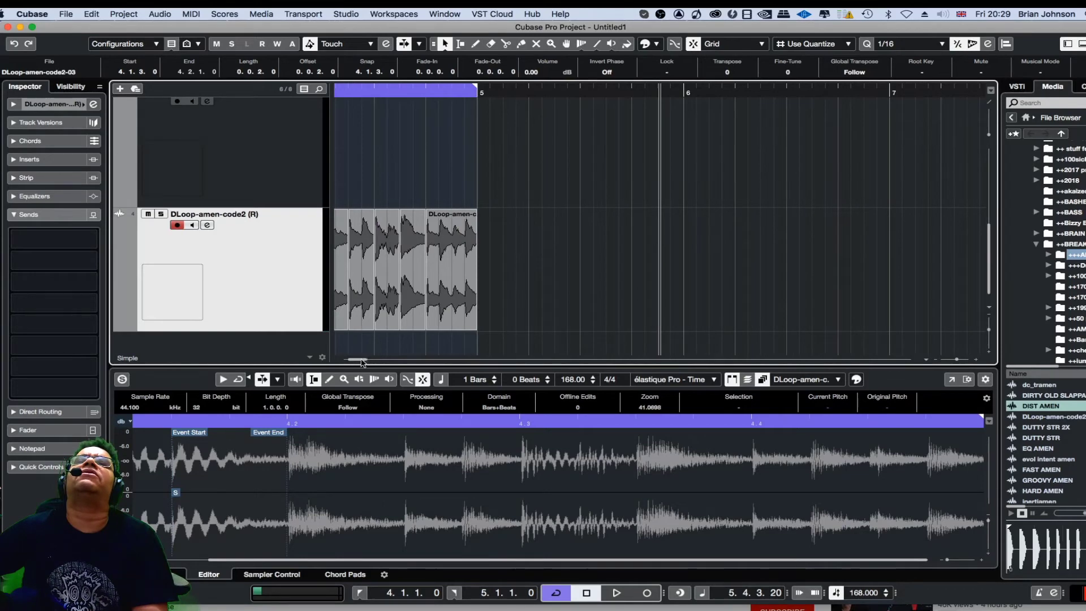
pyautogui.moveTo(362, 360); pyautogui.dragTo(358, 362)
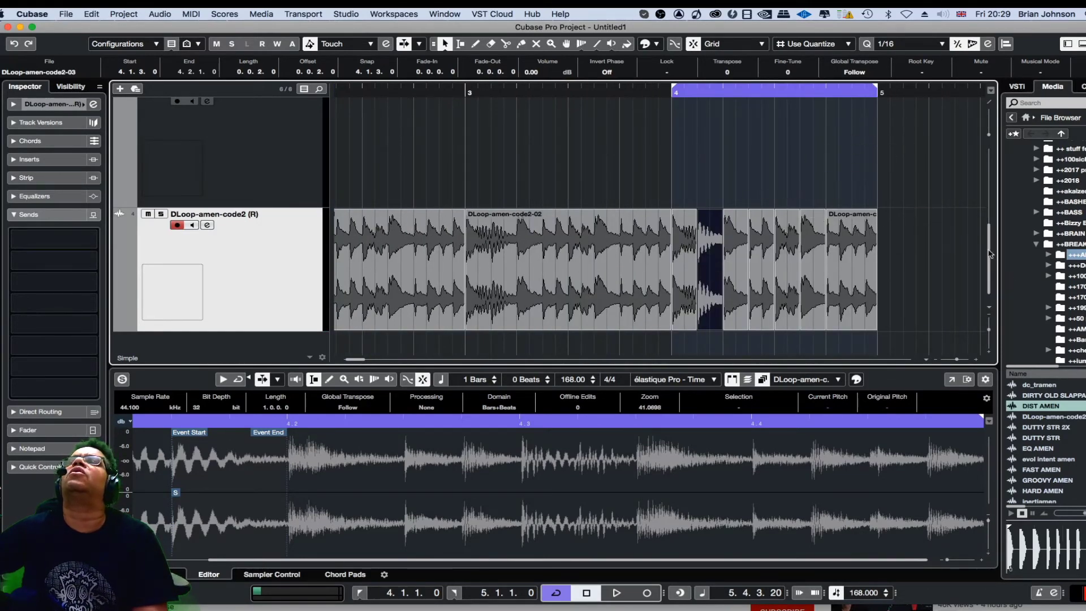
pyautogui.rightClick(908, 231)
pyautogui.click(960, 229)
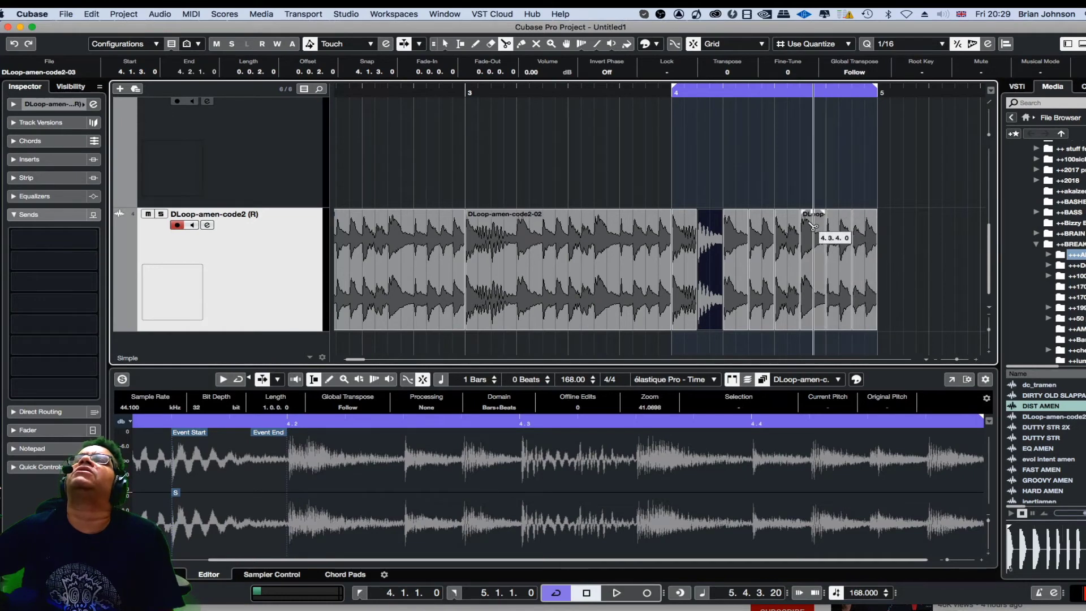
pyautogui.rightClick(762, 154)
pyautogui.click(765, 151)
pyautogui.press('space')
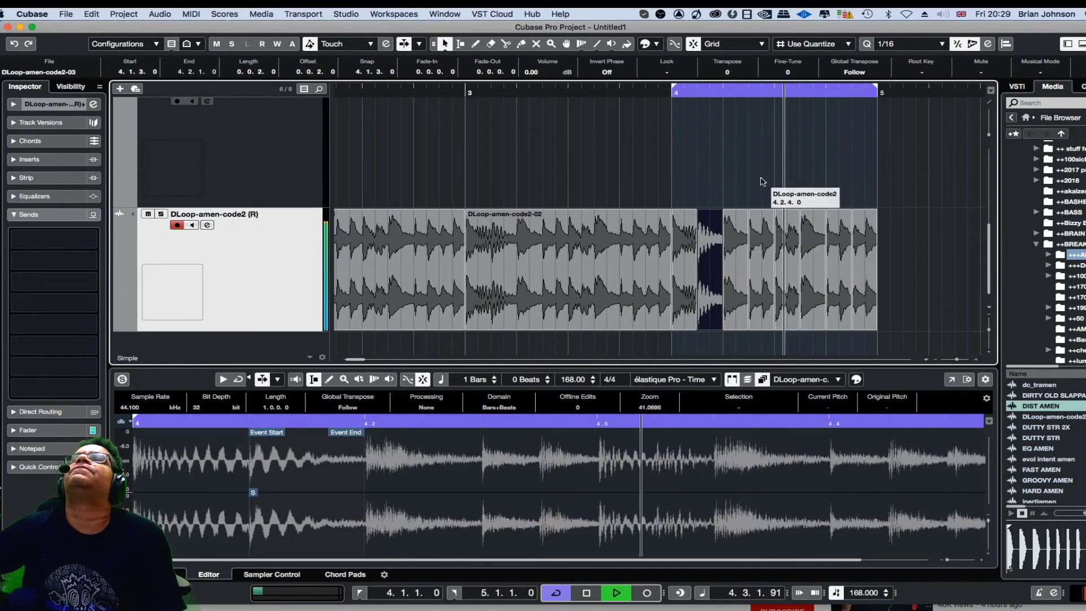
pyautogui.press('space')
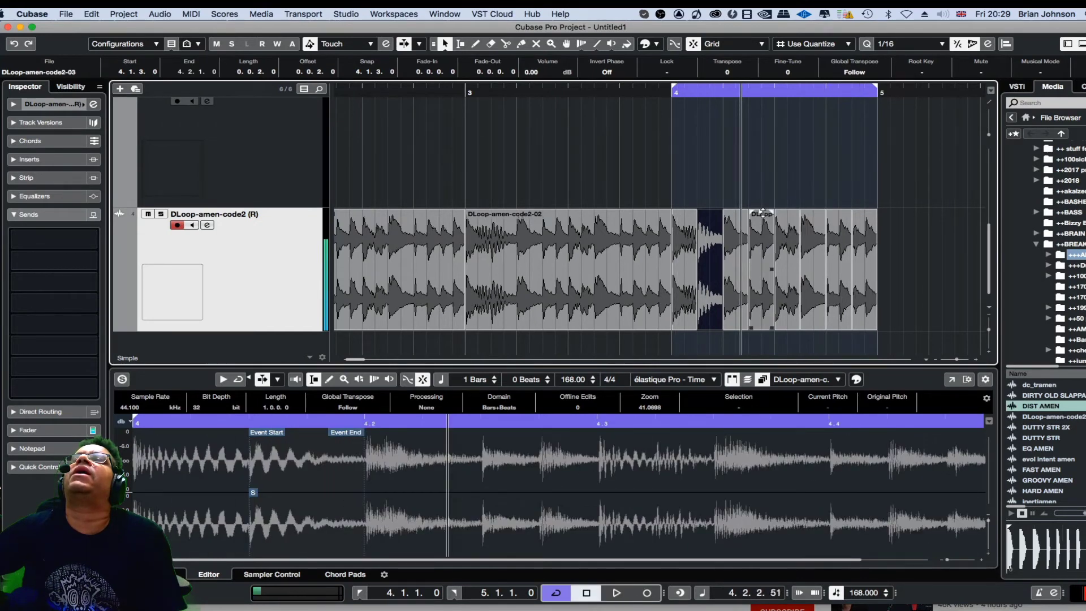
# - Try nudging a group of selected slices in bar 4 and undo the move
pyautogui.click(762, 214)
pyautogui.keyDown('shift'); pyautogui.click(784, 235); pyautogui.keyUp('shift')
pyautogui.keyDown('shift'); pyautogui.click(812, 242); pyautogui.keyUp('shift')
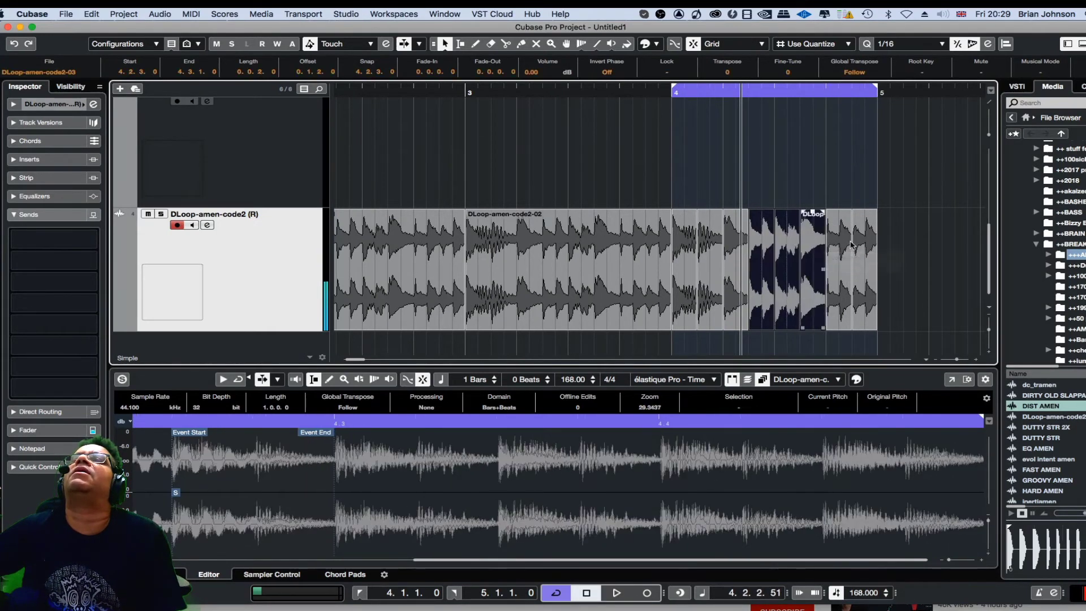
pyautogui.keyDown('shift'); pyautogui.click(838, 249); pyautogui.keyUp('shift')
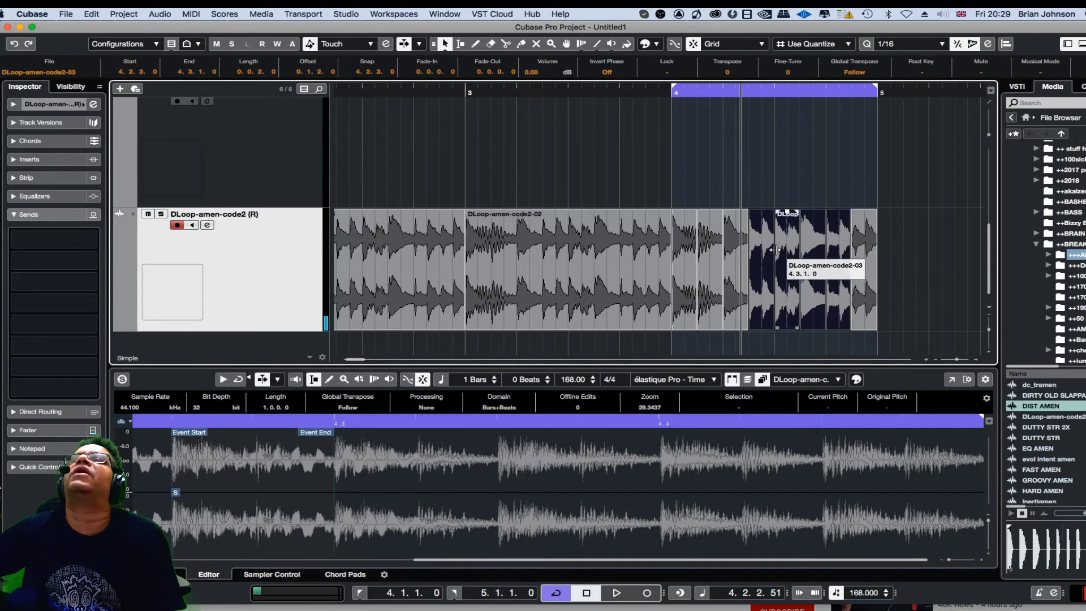
pyautogui.moveTo(766, 251); pyautogui.dragTo(777, 252)
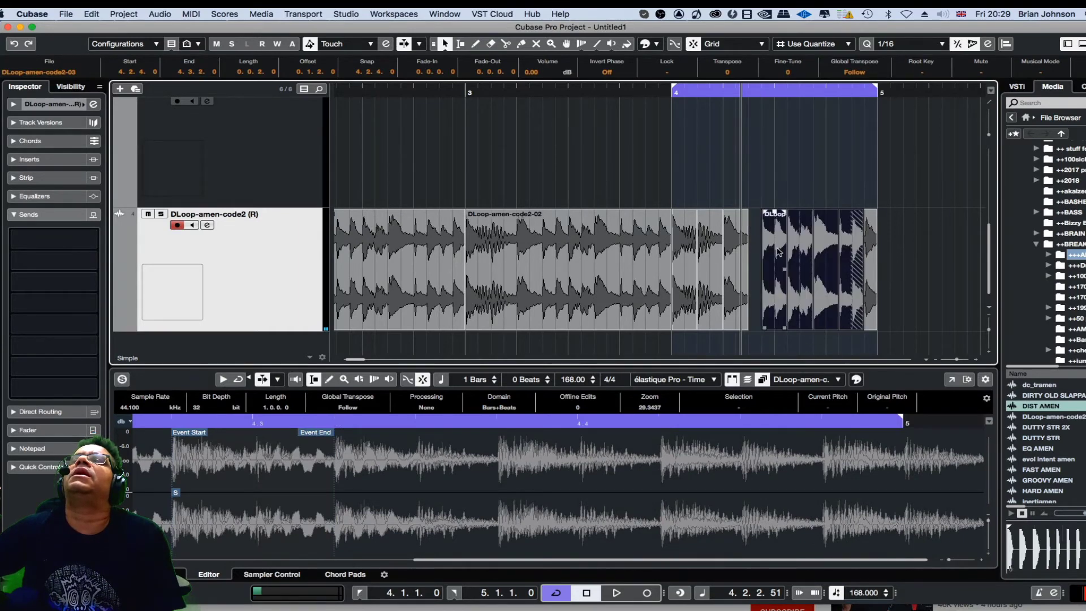
pyautogui.click(777, 250)
pyautogui.press('super+z')
pyautogui.click(760, 200)
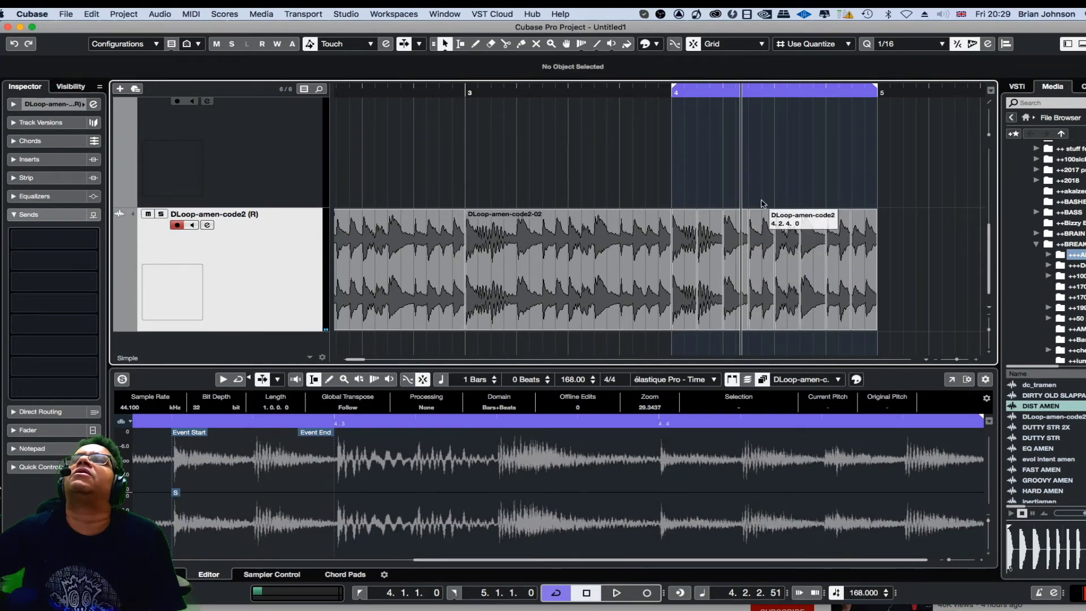
# - Select the slices in the second half of bar 4 and move them past bar 5
pyautogui.moveTo(826, 302); pyautogui.dragTo(867, 340)
pyautogui.moveTo(757, 259); pyautogui.dragTo(764, 259)
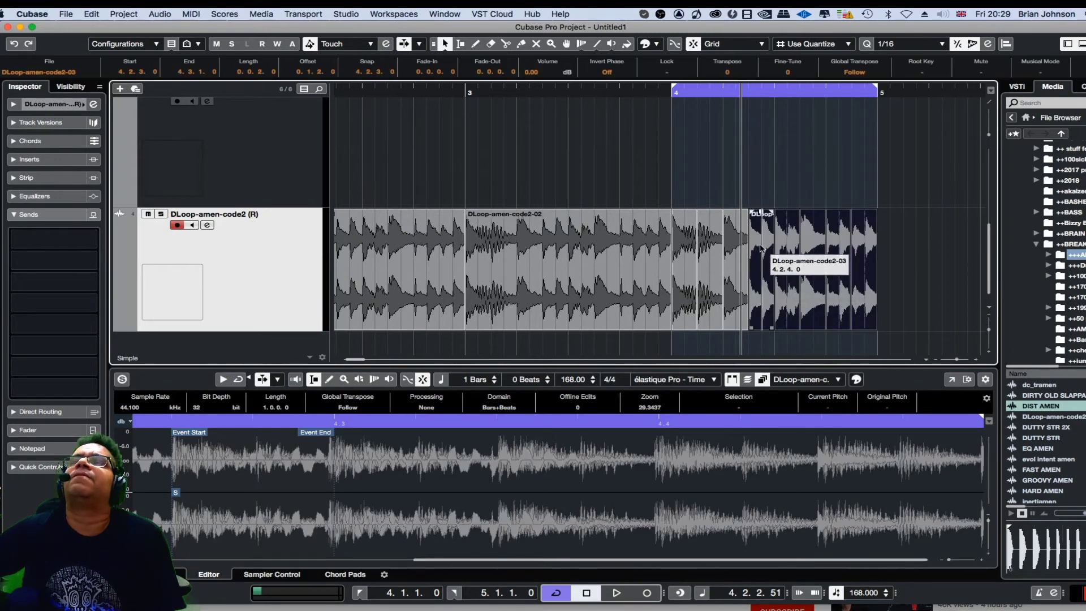
pyautogui.click(761, 194)
pyautogui.moveTo(761, 194); pyautogui.dragTo(869, 324)
pyautogui.moveTo(759, 249); pyautogui.dragTo(901, 249)
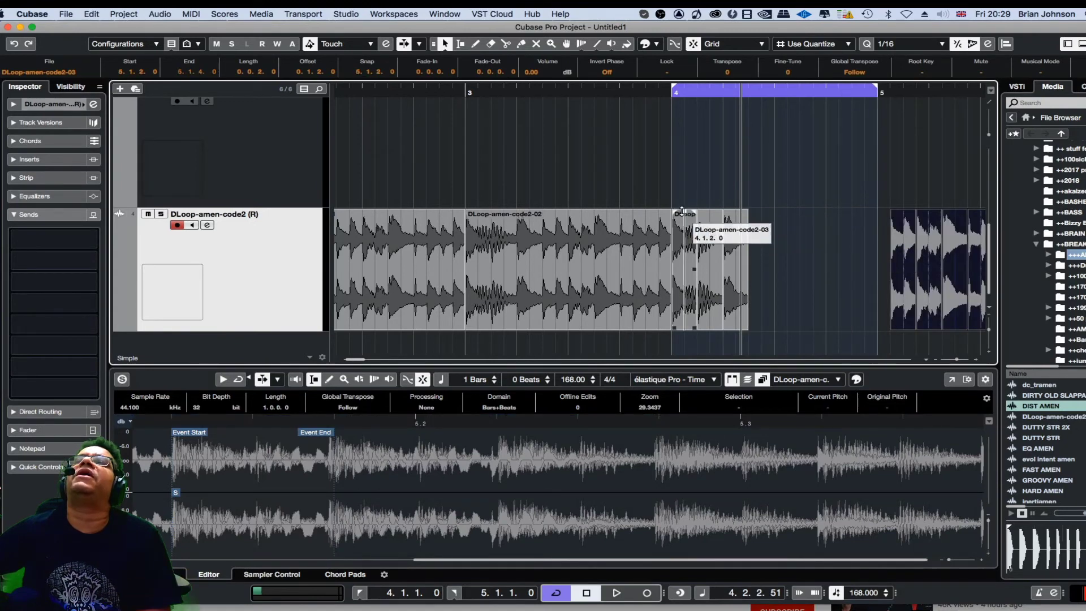
# - Move the opening slices of bar 4 later into the bar, to about beat 4.2.4
pyautogui.moveTo(681, 204); pyautogui.dragTo(786, 315)
pyautogui.moveTo(687, 262); pyautogui.dragTo(765, 266)
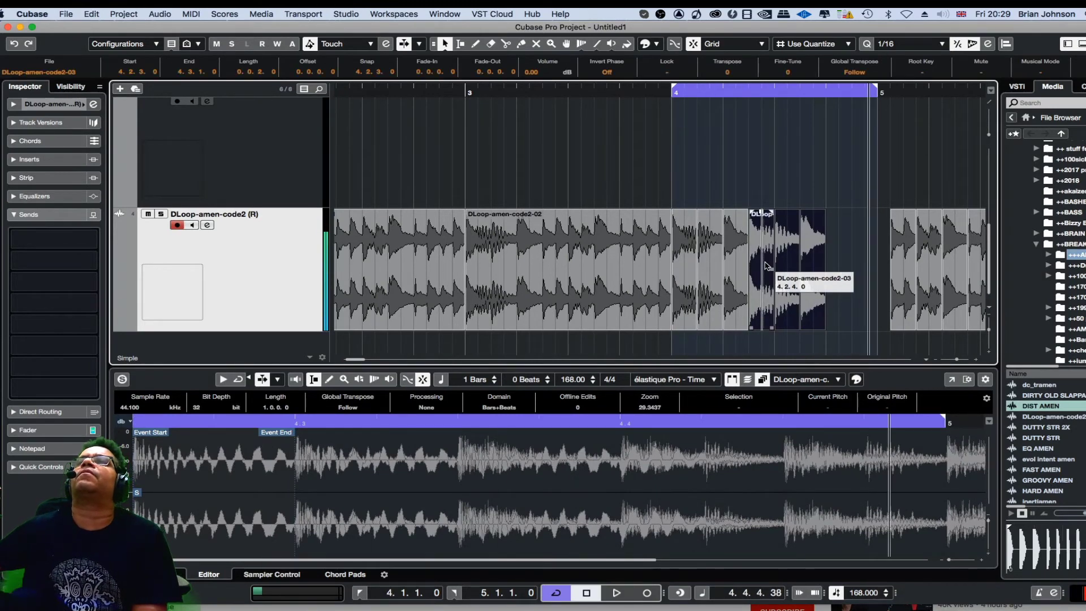
pyautogui.click(843, 208)
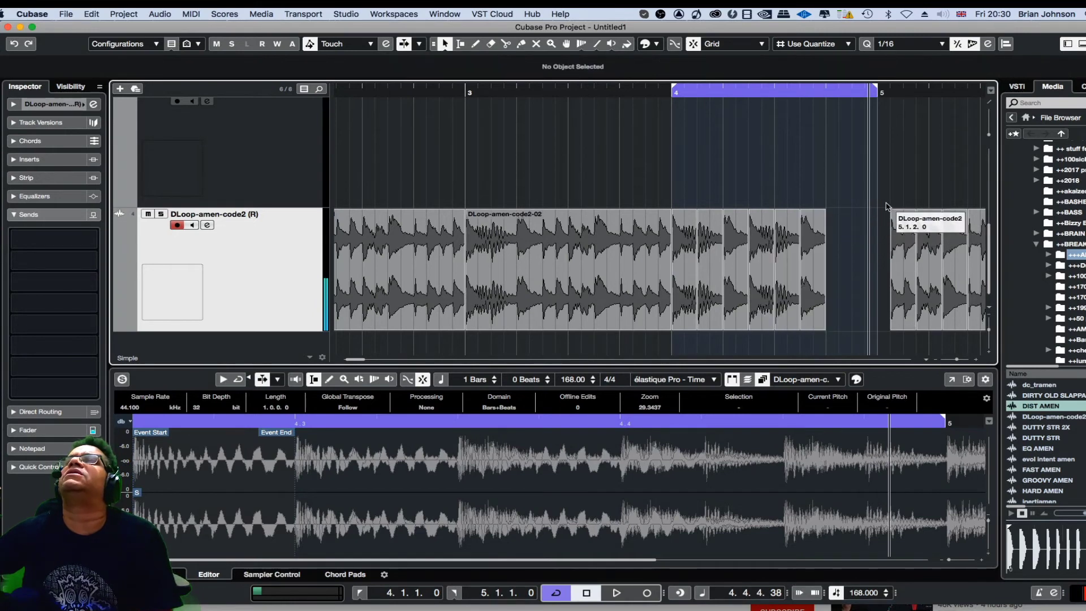
# - Move slices from past bar 5 back to about 4.4.2 and play the rearranged bar
pyautogui.moveTo(892, 201); pyautogui.dragTo(836, 249)
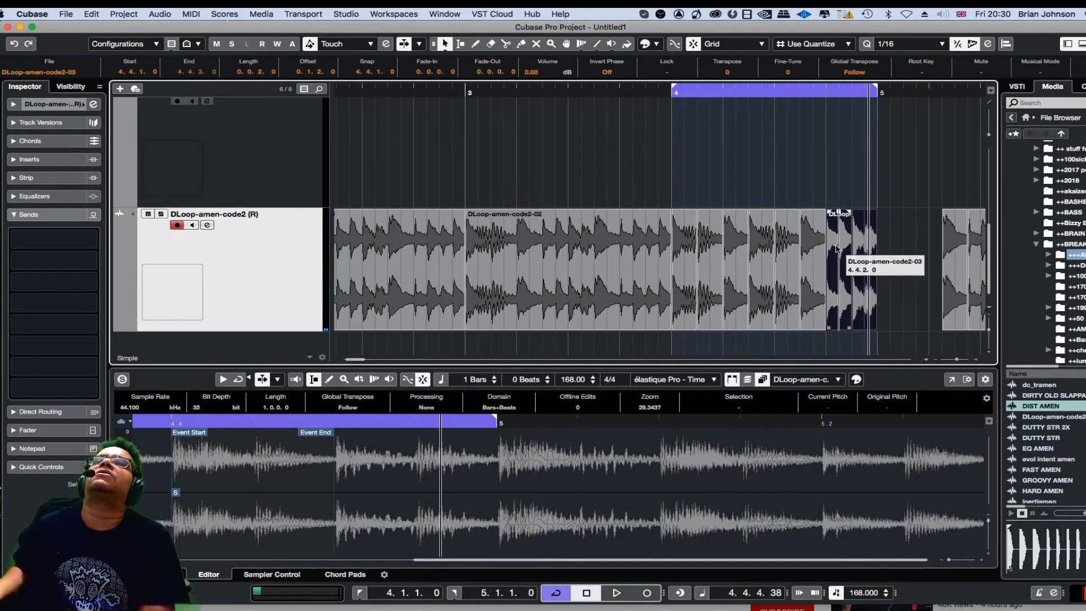
pyautogui.press('space')
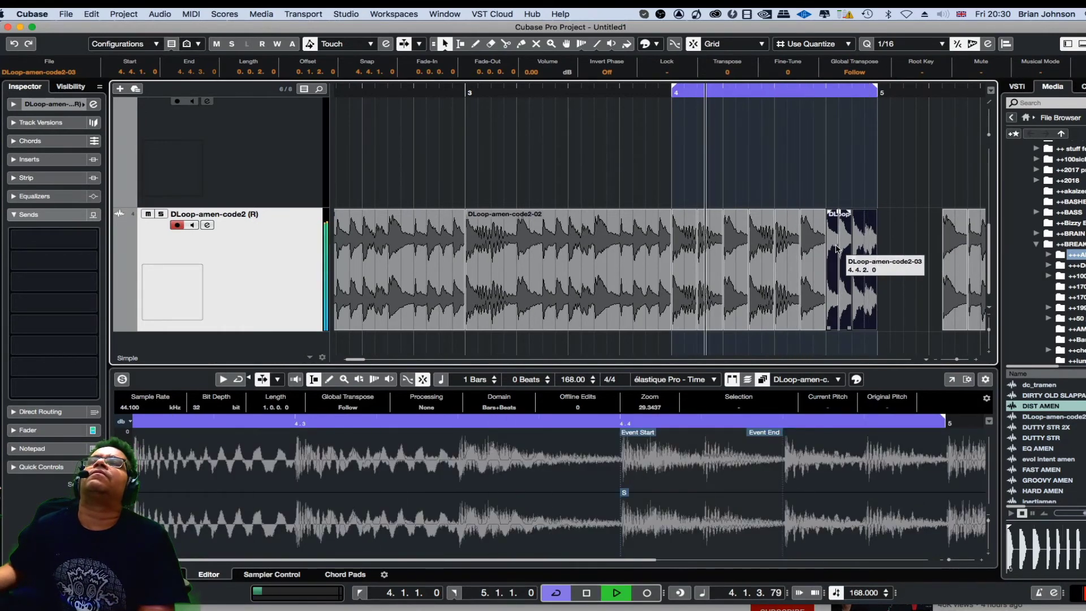
pyautogui.press('space')
# - Set the loop range to bars 1 to 5 and play the rearranged break
pyautogui.press('g')
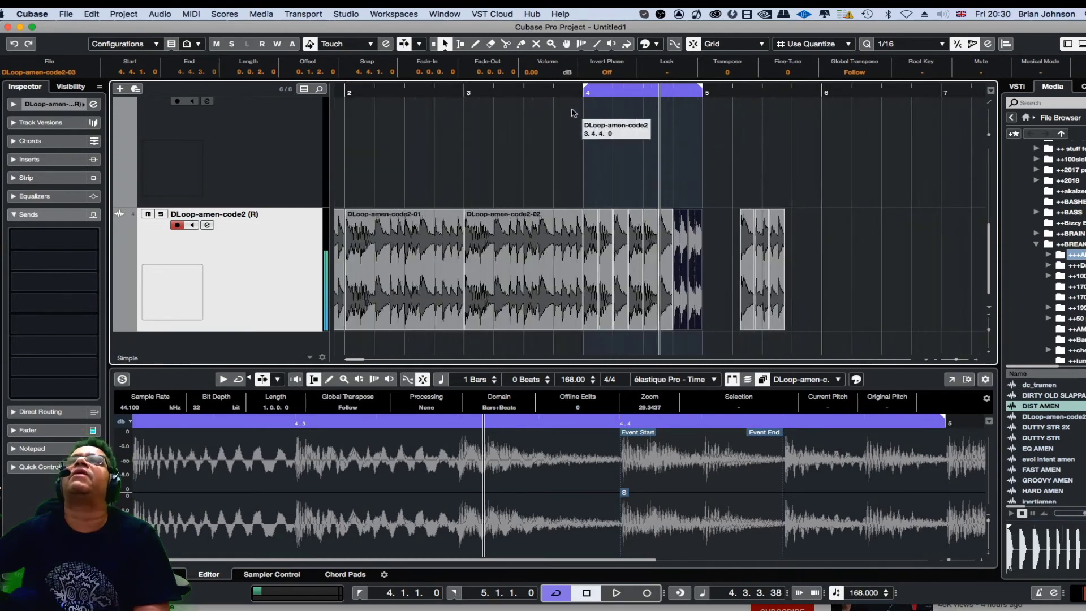
pyautogui.press('g')
pyautogui.moveTo(589, 88); pyautogui.dragTo(338, 89)
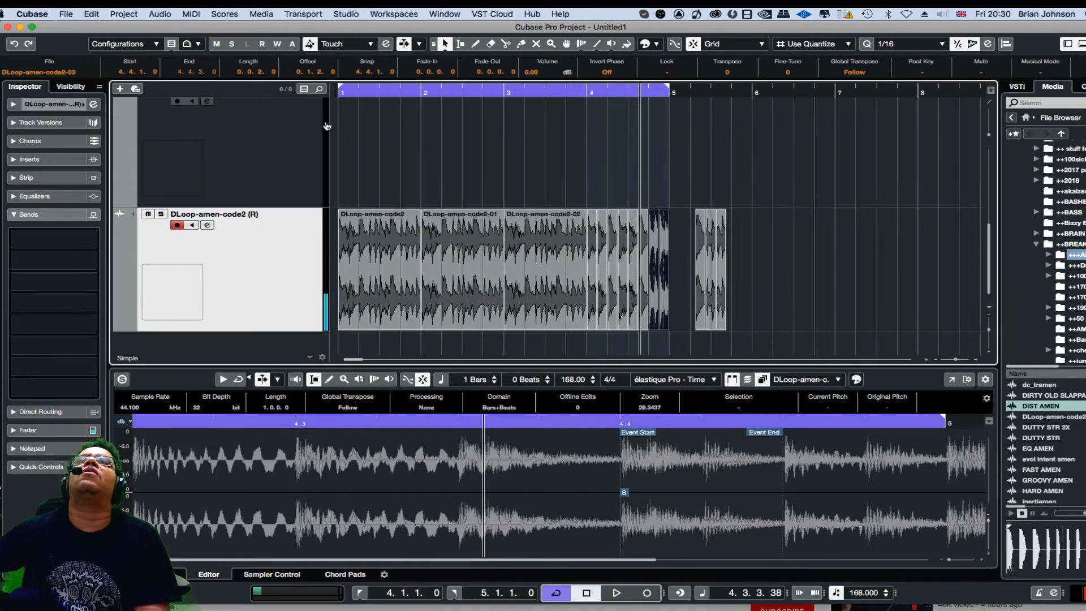
pyautogui.press('space')
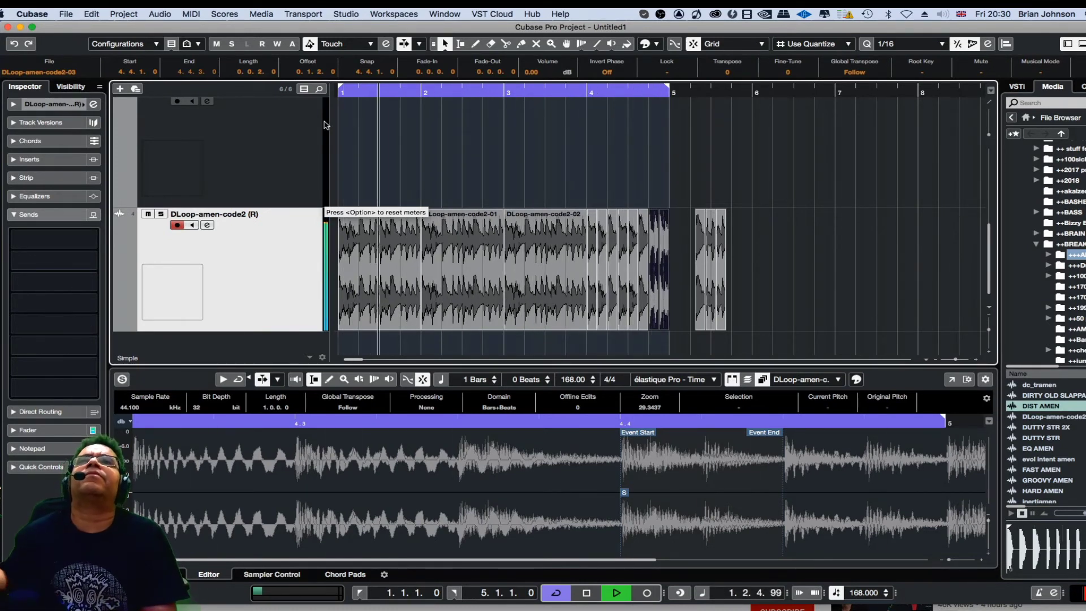
pyautogui.press('space')
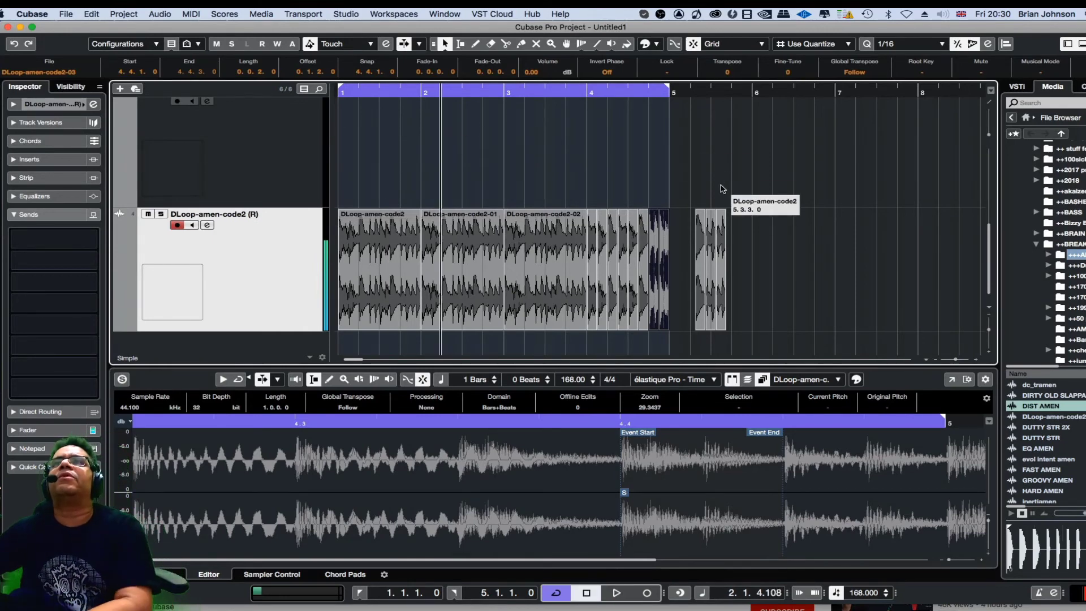
# - Select the leftover slice after bar 5 and move it out to about bar 12
pyautogui.moveTo(686, 185); pyautogui.dragTo(743, 281)
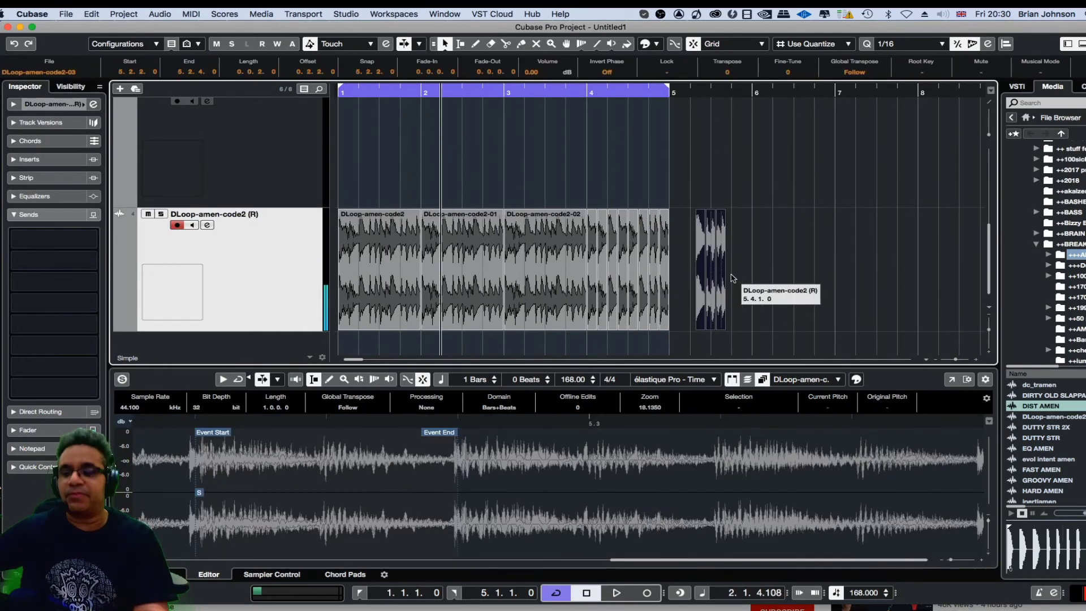
pyautogui.press('g')
pyautogui.press('g')
pyautogui.press('g')
pyautogui.moveTo(553, 241); pyautogui.dragTo(902, 242)
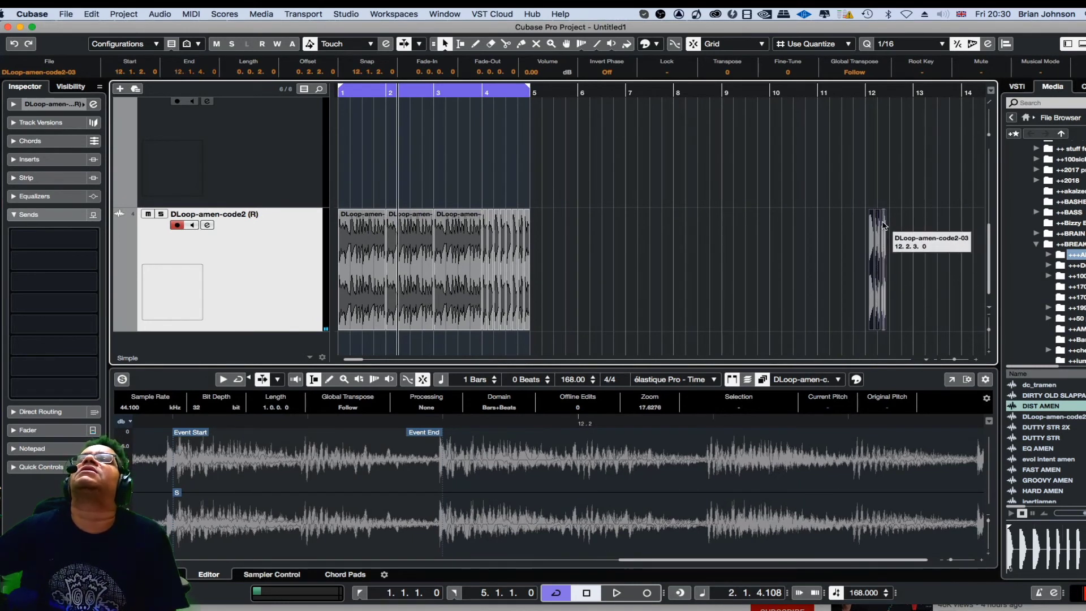
# - Audition the leftover slice near bar 12 with the Play tool
pyautogui.rightClick(883, 226)
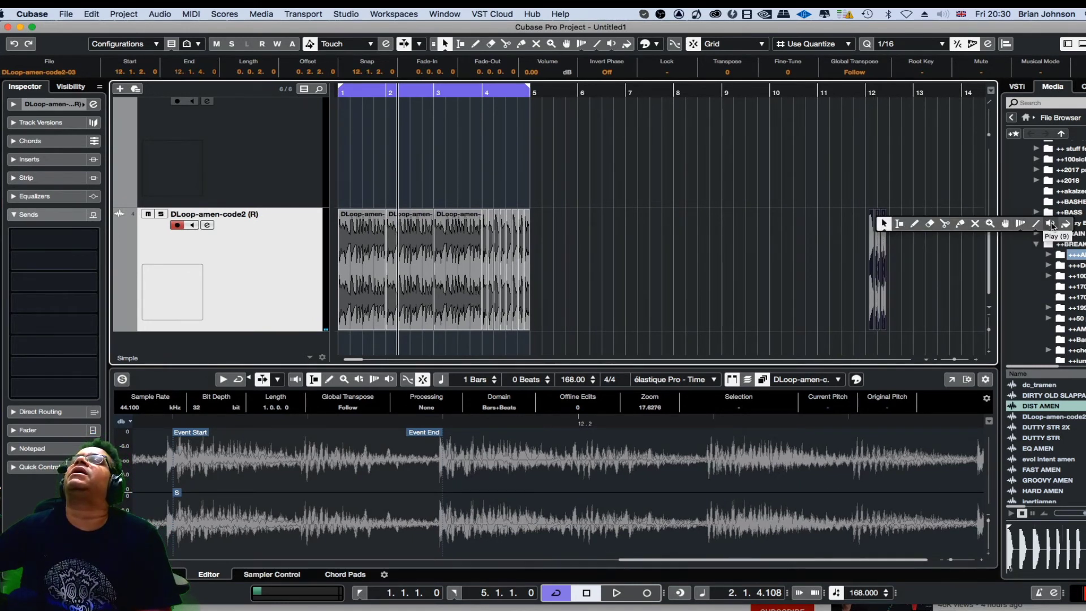
pyautogui.click(1066, 224)
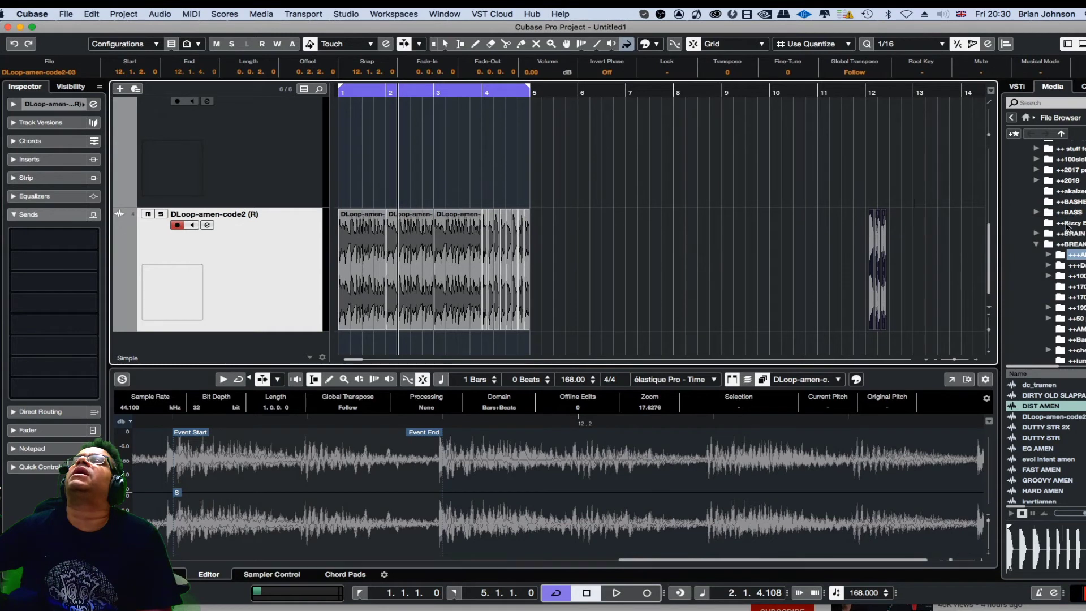
pyautogui.rightClick(874, 229)
pyautogui.click(877, 232)
pyautogui.rightClick(878, 232)
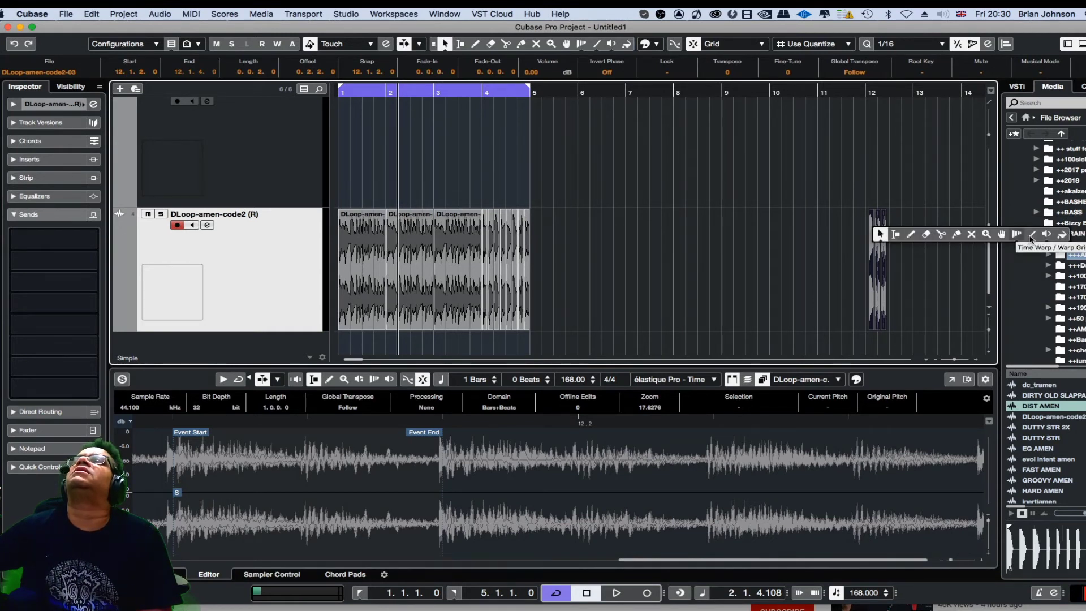
pyautogui.click(1062, 235)
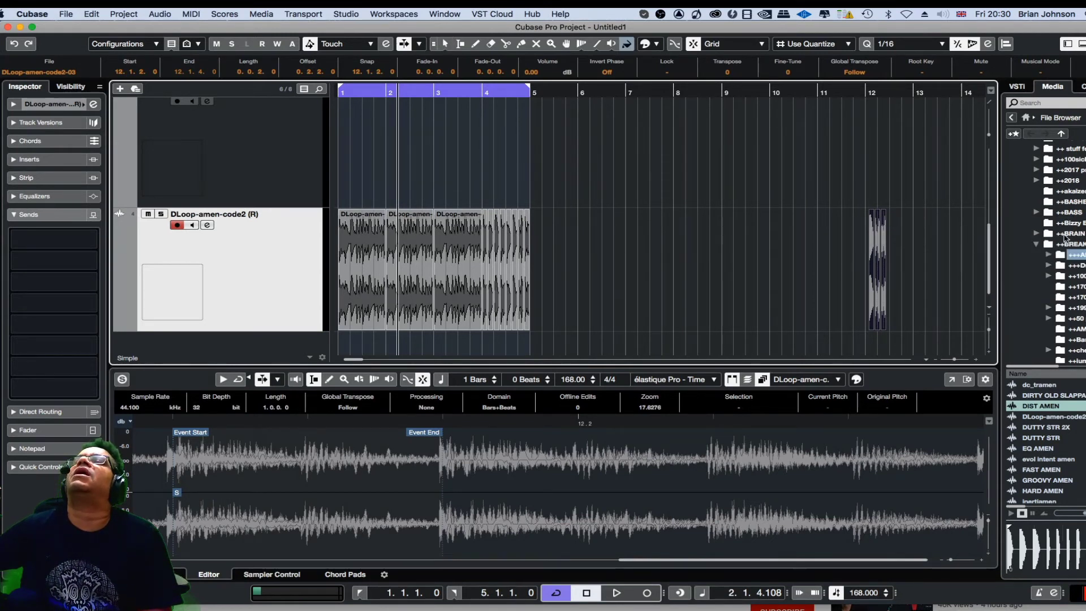
pyautogui.rightClick(885, 245)
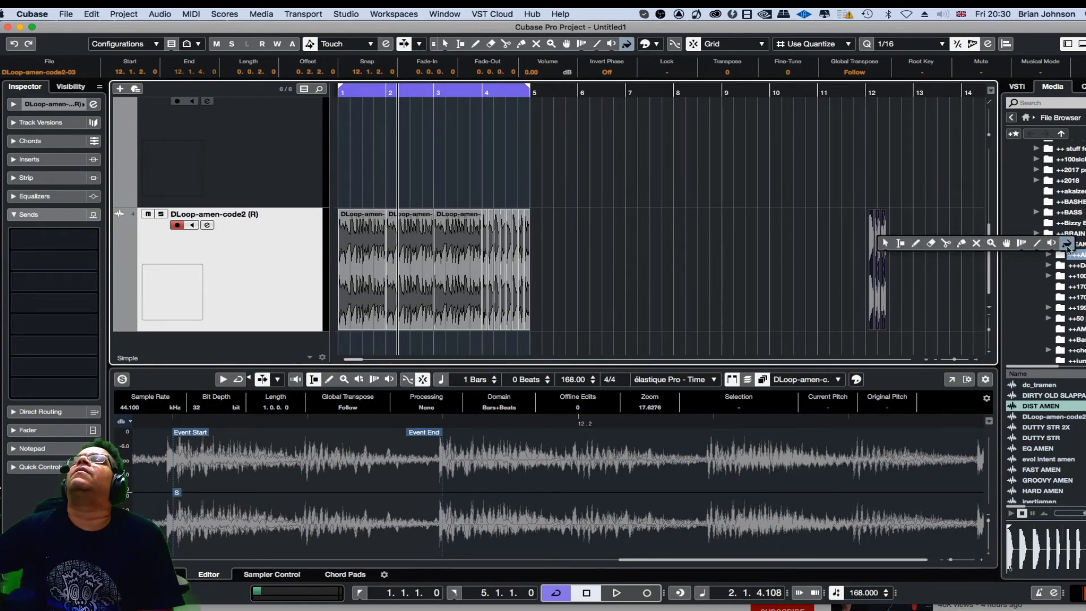
pyautogui.click(1067, 245)
pyautogui.rightClick(880, 258)
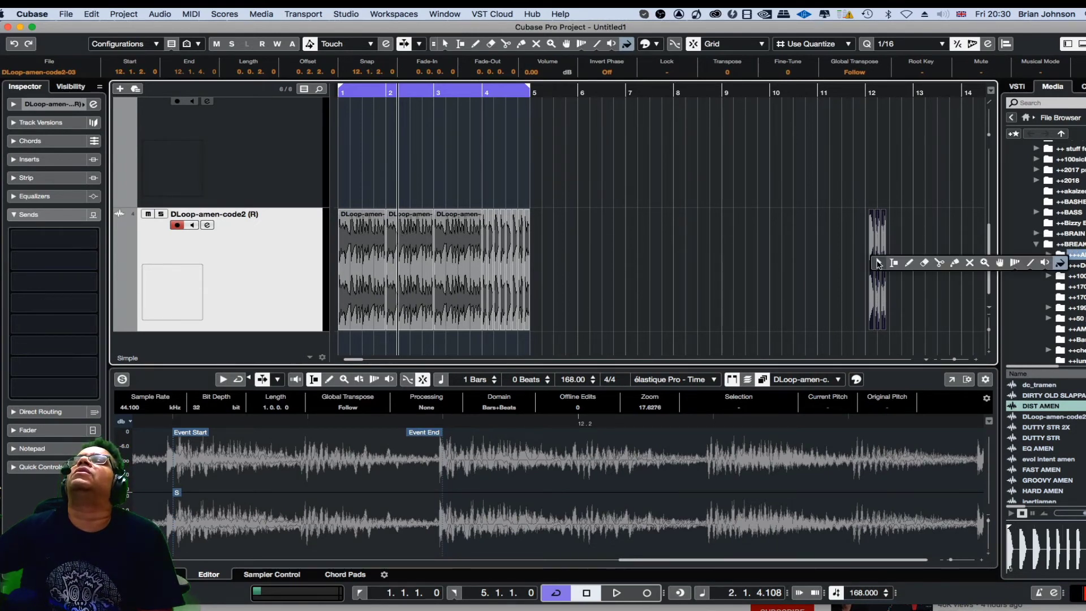
pyautogui.click(1059, 262)
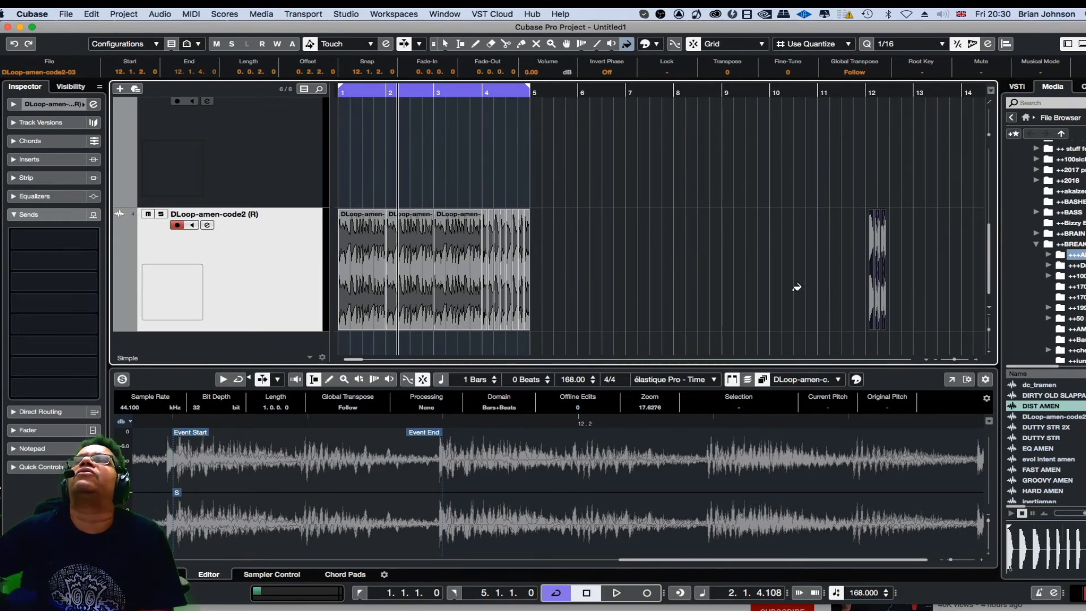
# - Play the rearranged bars and duplicate them so the copy starts at bar 5
pyautogui.press('1')
pyautogui.press('h')
pyautogui.press('h')
pyautogui.press('h')
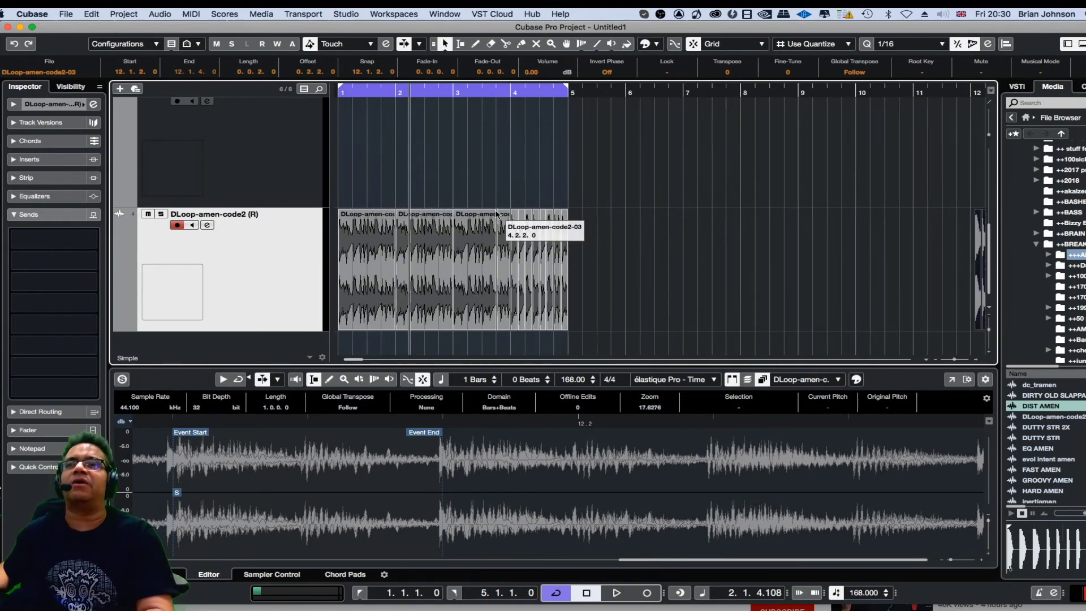
pyautogui.press('Home')
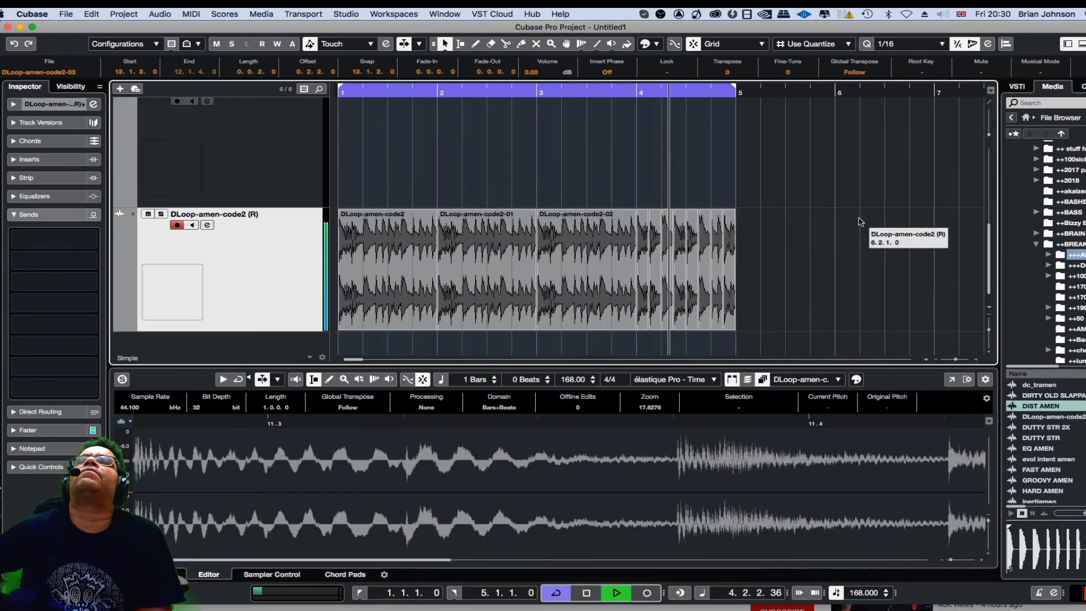
pyautogui.press('space')
pyautogui.moveTo(772, 239); pyautogui.dragTo(758, 276)
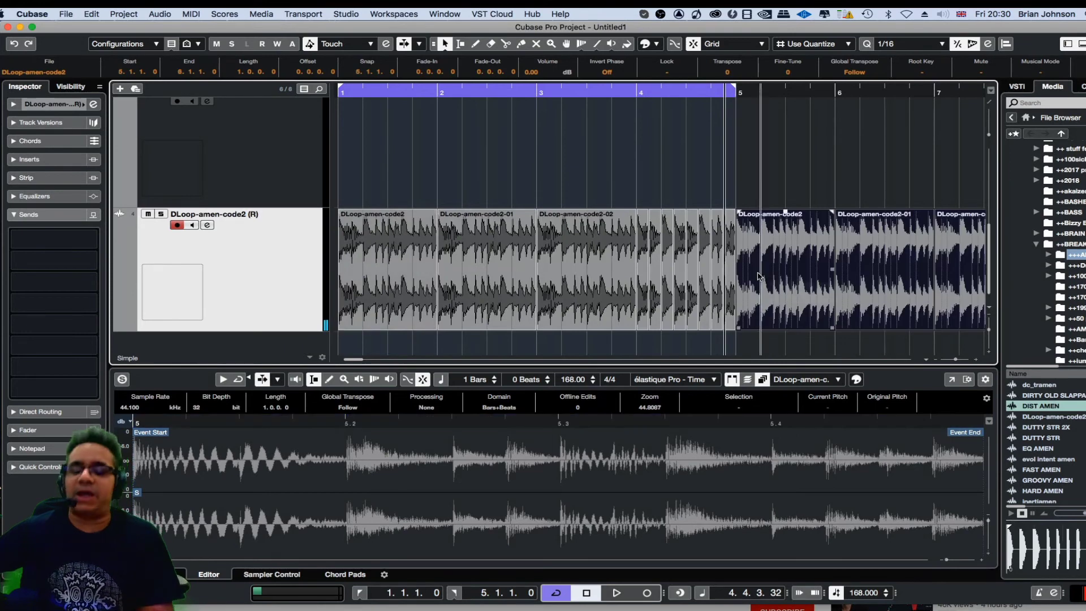
# - Set the loop range to bar 8 through bar 9 and play it
pyautogui.press('g')
pyautogui.press('g')
pyautogui.press('g')
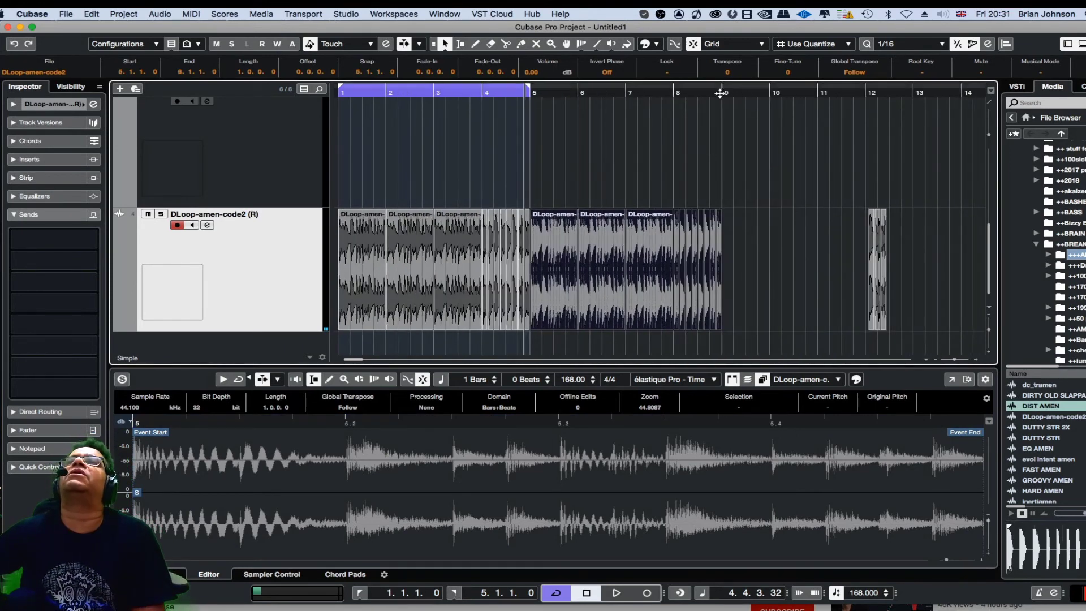
pyautogui.moveTo(723, 96); pyautogui.dragTo(675, 95)
pyautogui.press('space')
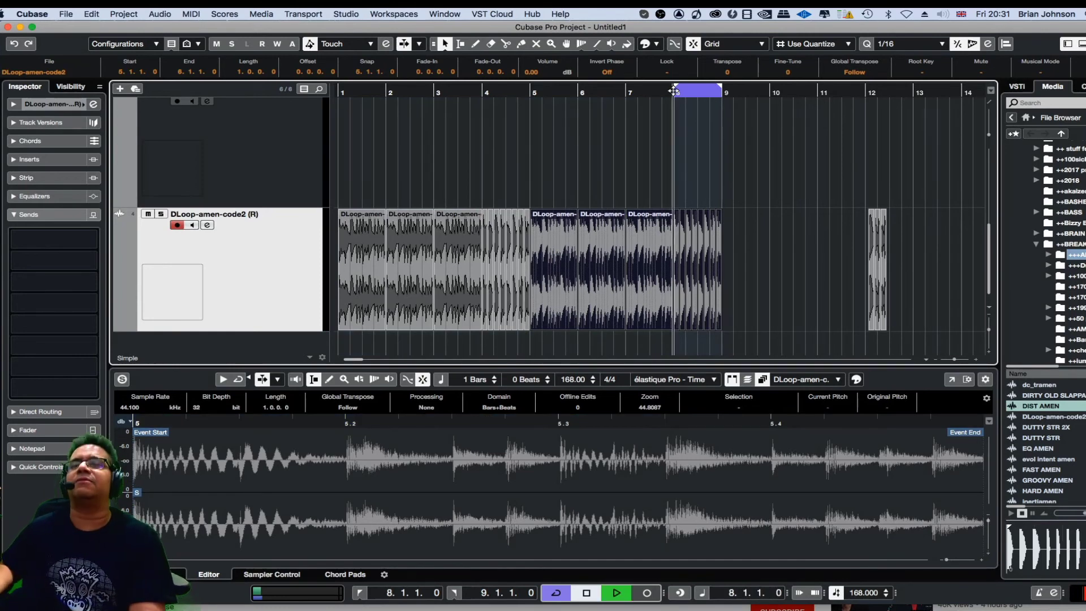
# - Move a slice from bar 8 out past the loop end to about 9.1.3
pyautogui.press('h')
pyautogui.press('h')
pyautogui.press('h')
pyautogui.press('h')
pyautogui.press('h')
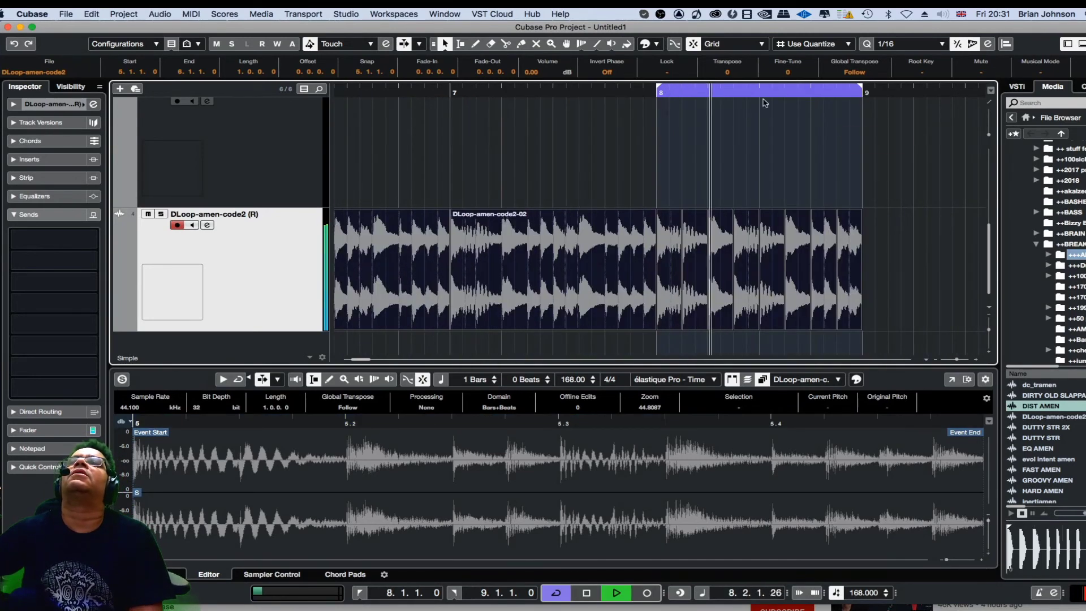
pyautogui.press('space')
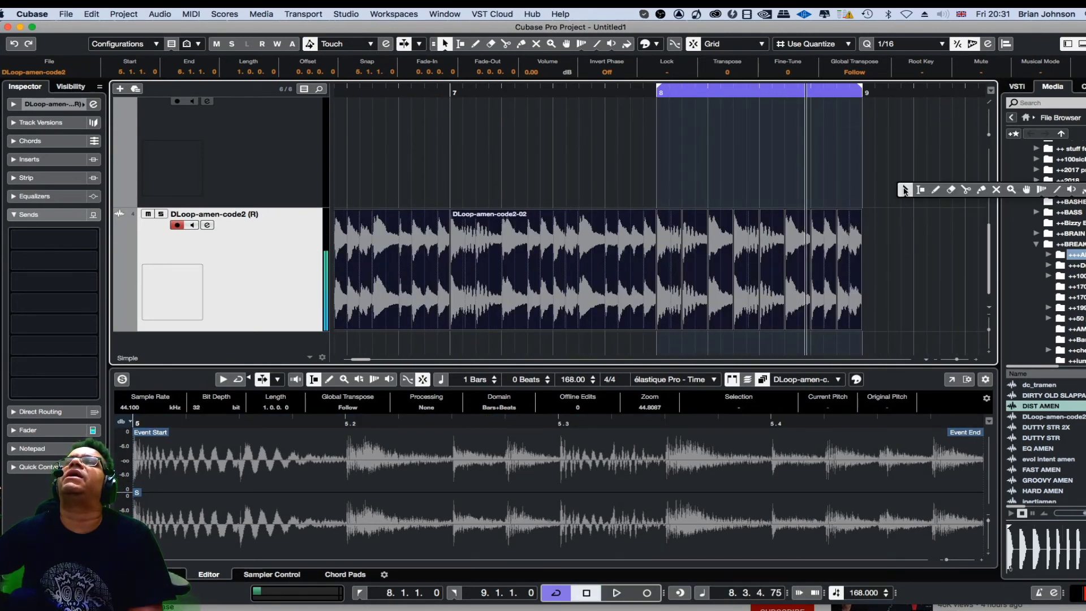
pyautogui.click(890, 201)
pyautogui.press('space')
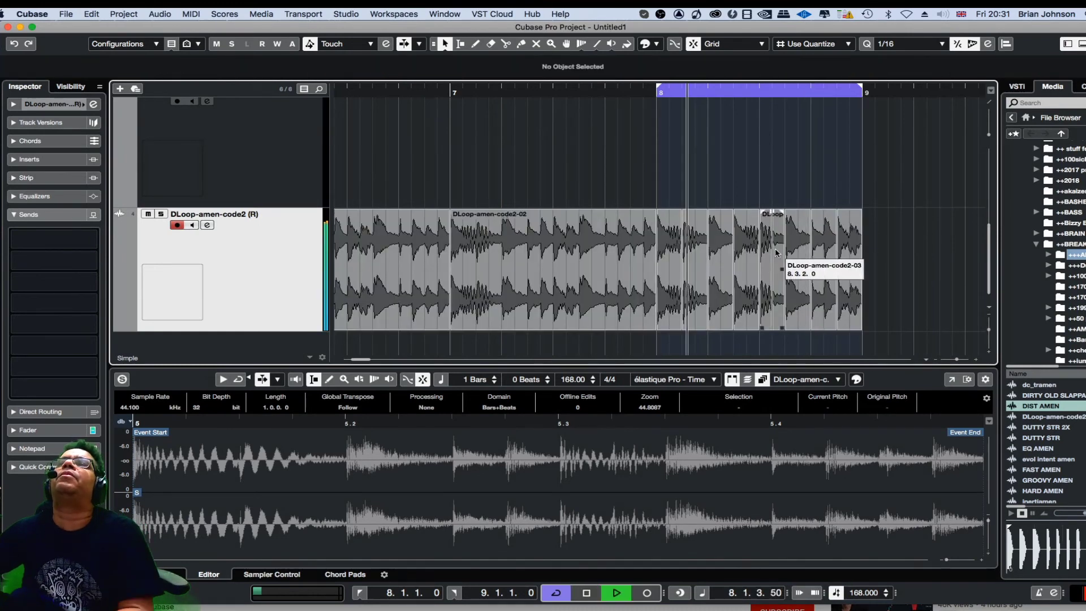
pyautogui.press('space')
pyautogui.moveTo(721, 243); pyautogui.dragTo(966, 235)
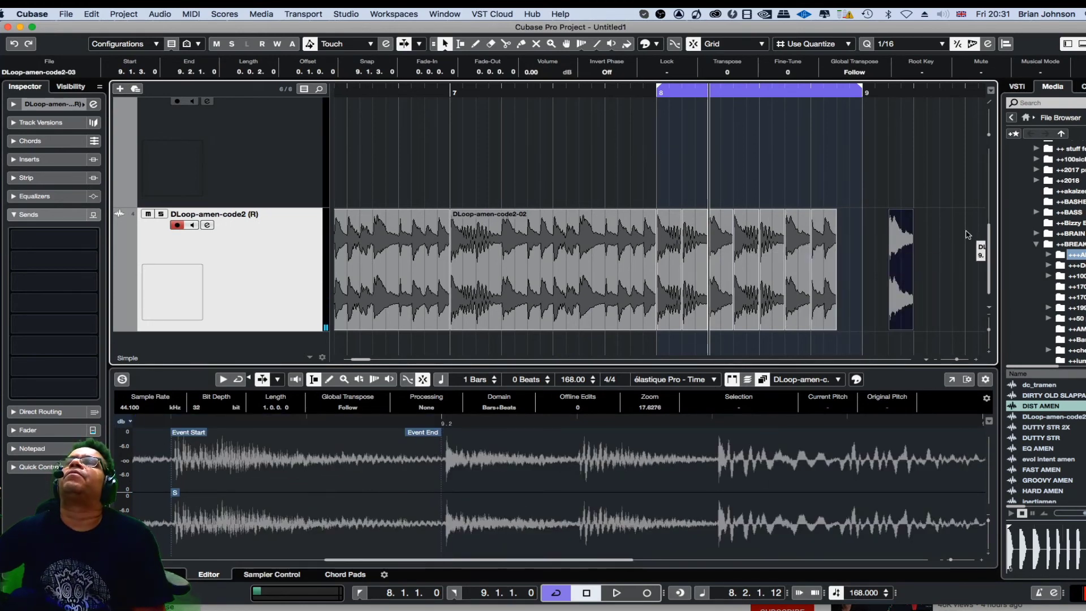
# - Move a slice into the last beat of bar 8, at about 8.4.4, and play the loop
pyautogui.press('space')
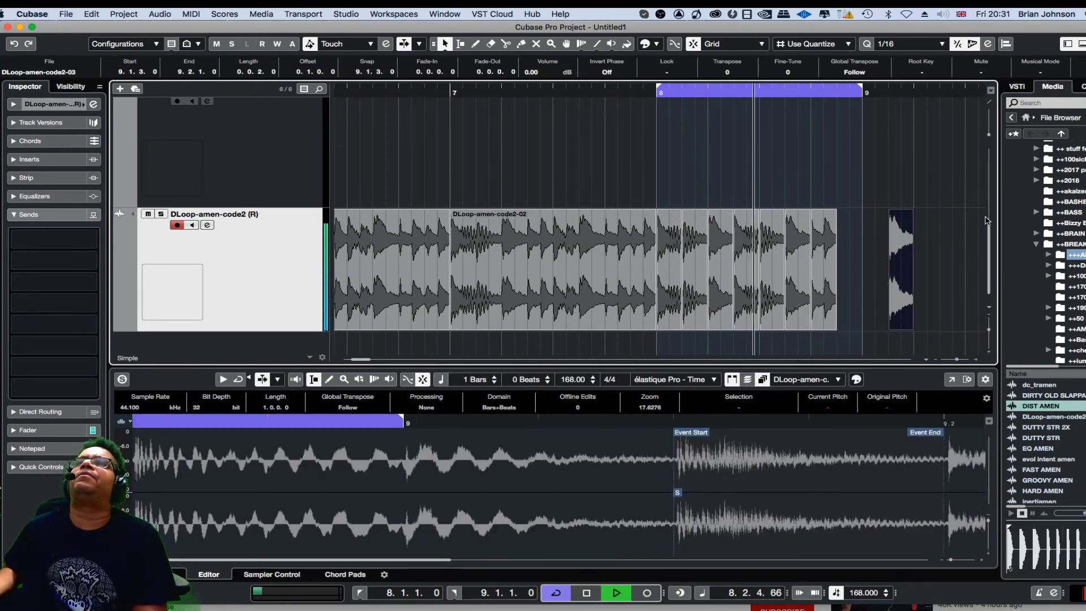
pyautogui.press('space')
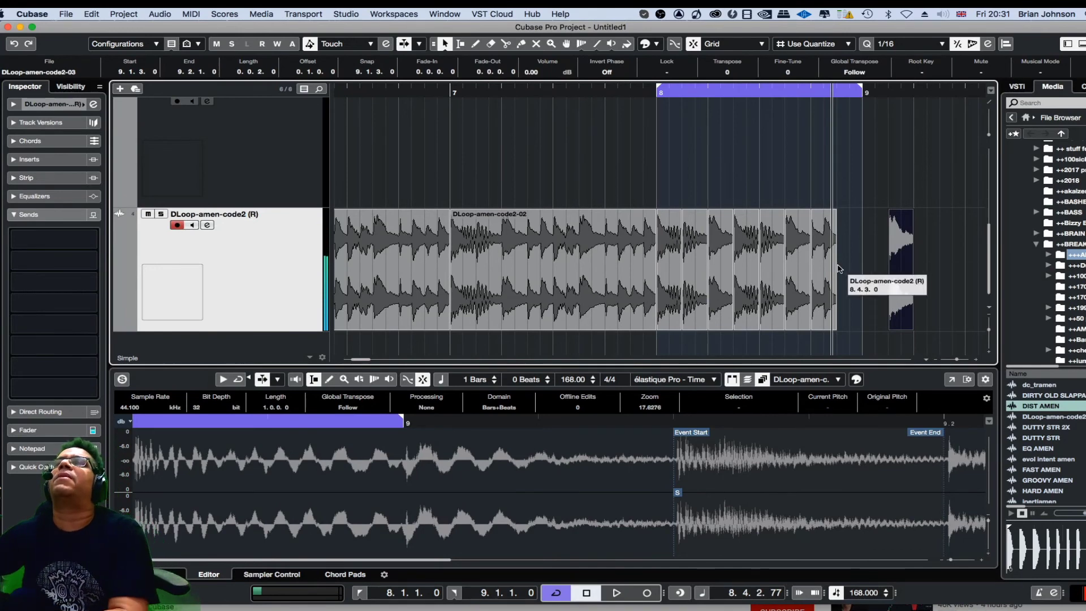
pyautogui.click(820, 237)
pyautogui.hscroll(3, 848, 248)
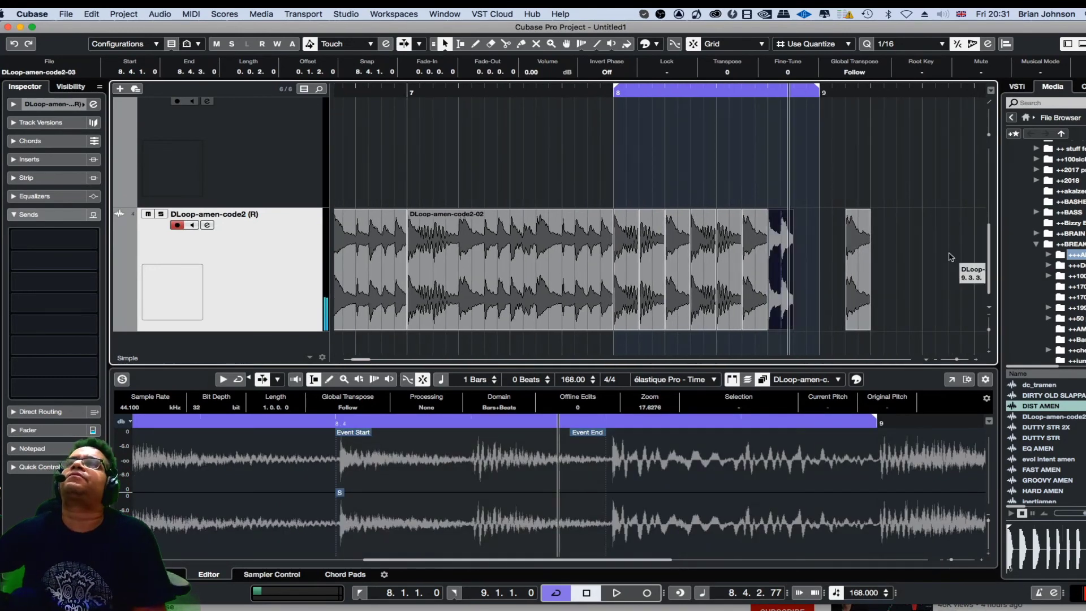
pyautogui.moveTo(783, 249); pyautogui.dragTo(889, 245)
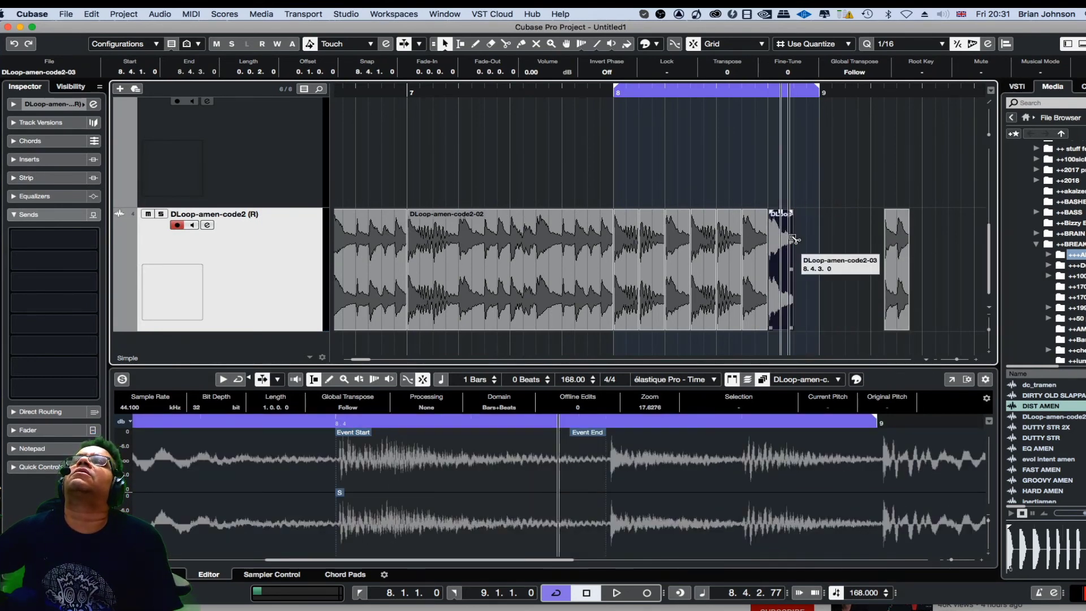
pyautogui.moveTo(793, 238); pyautogui.dragTo(810, 244)
pyautogui.press('space')
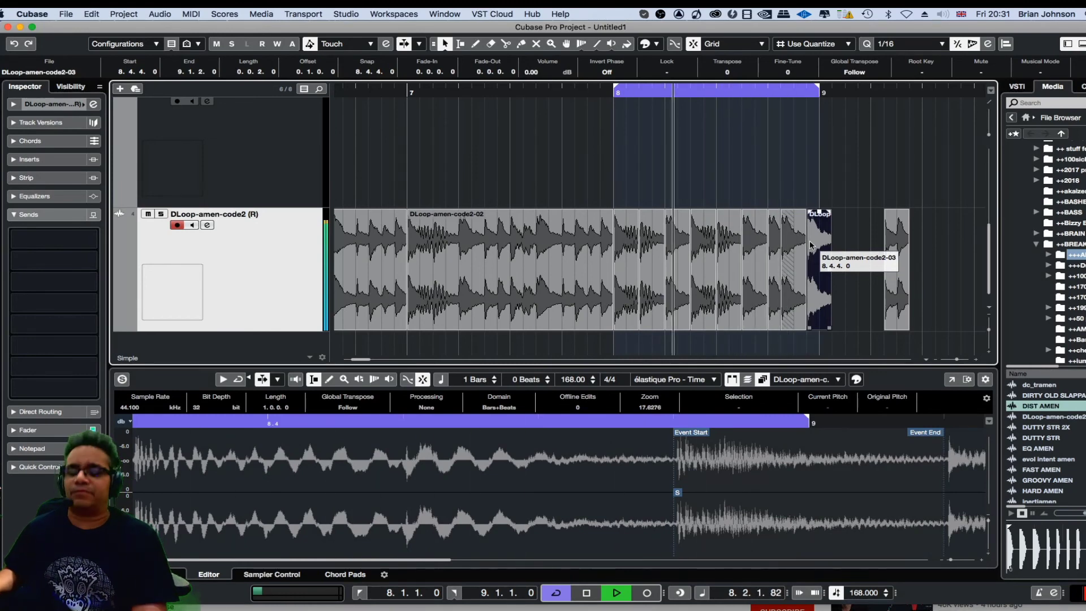
# - Try shifting the end slice of bar 8 slightly earlier, audition it, and undo the move
pyautogui.press('h')
pyautogui.press('h')
pyautogui.press('space')
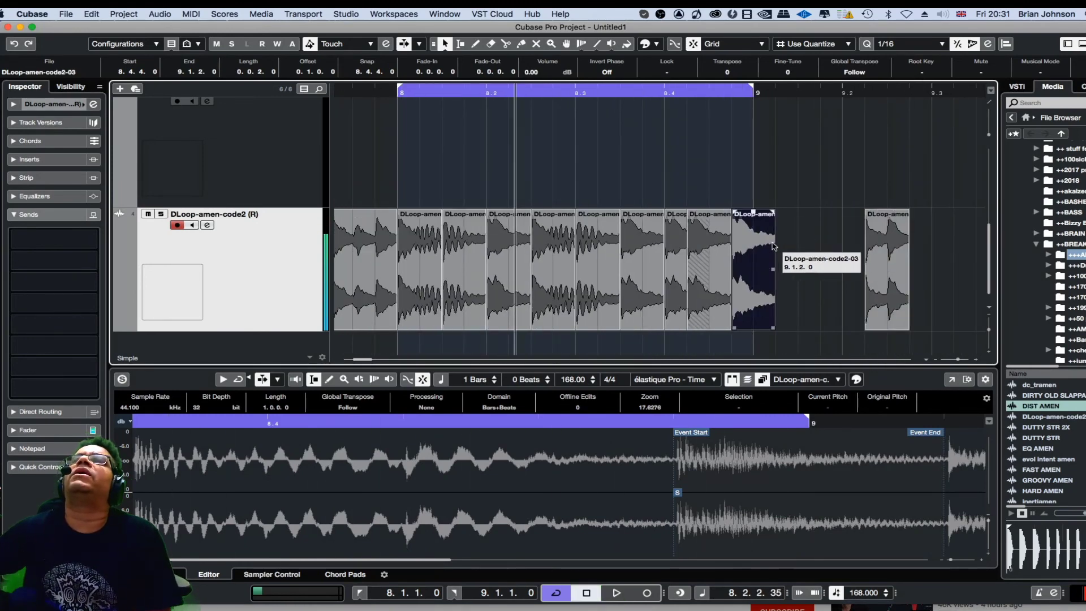
pyautogui.moveTo(755, 247); pyautogui.dragTo(748, 247)
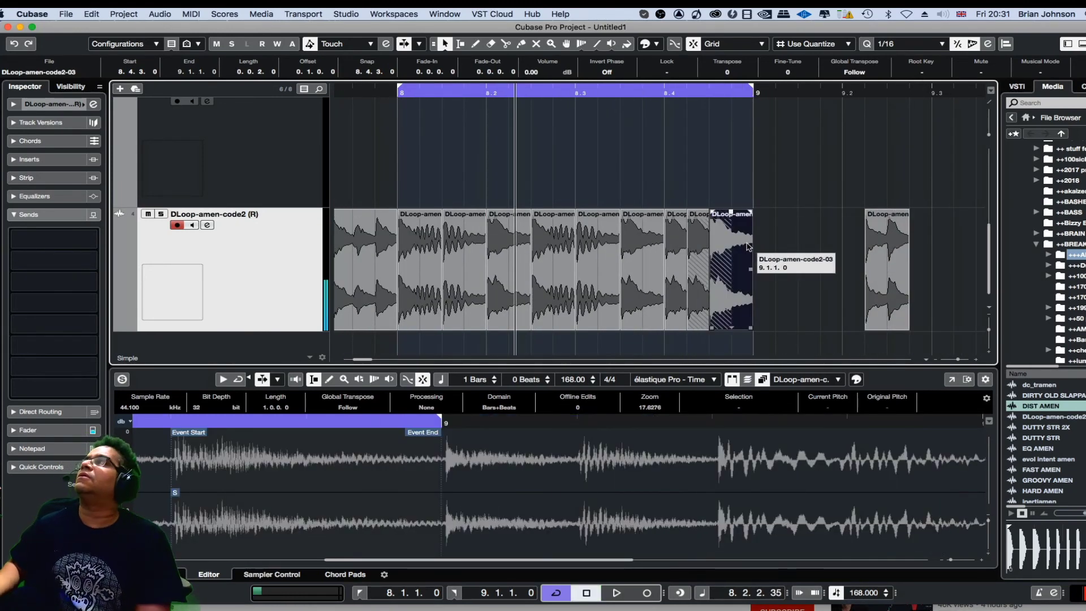
pyautogui.press('space')
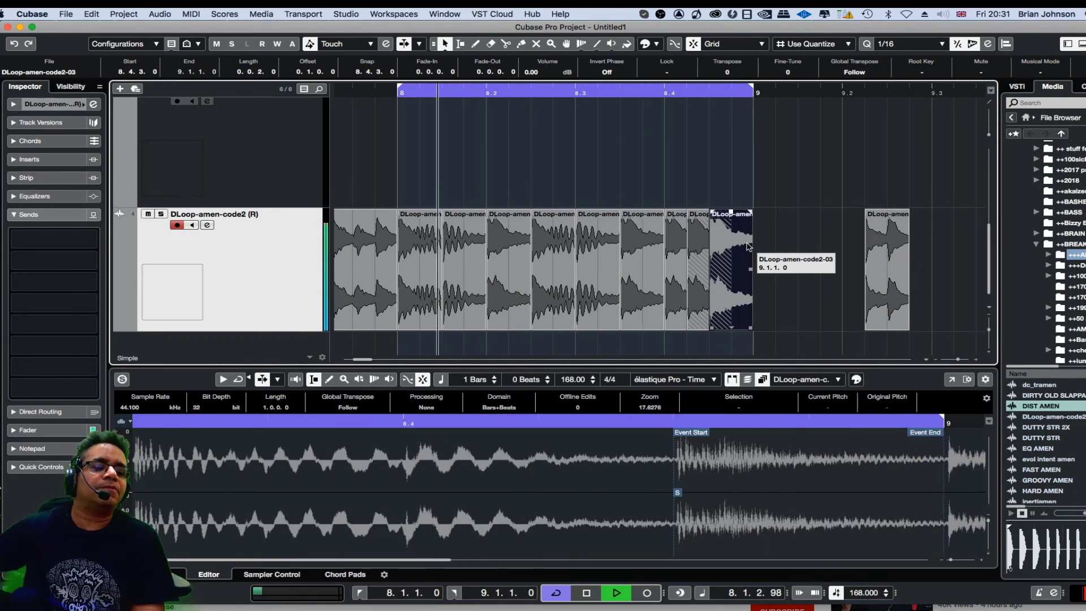
pyautogui.press('space')
pyautogui.press('super+z')
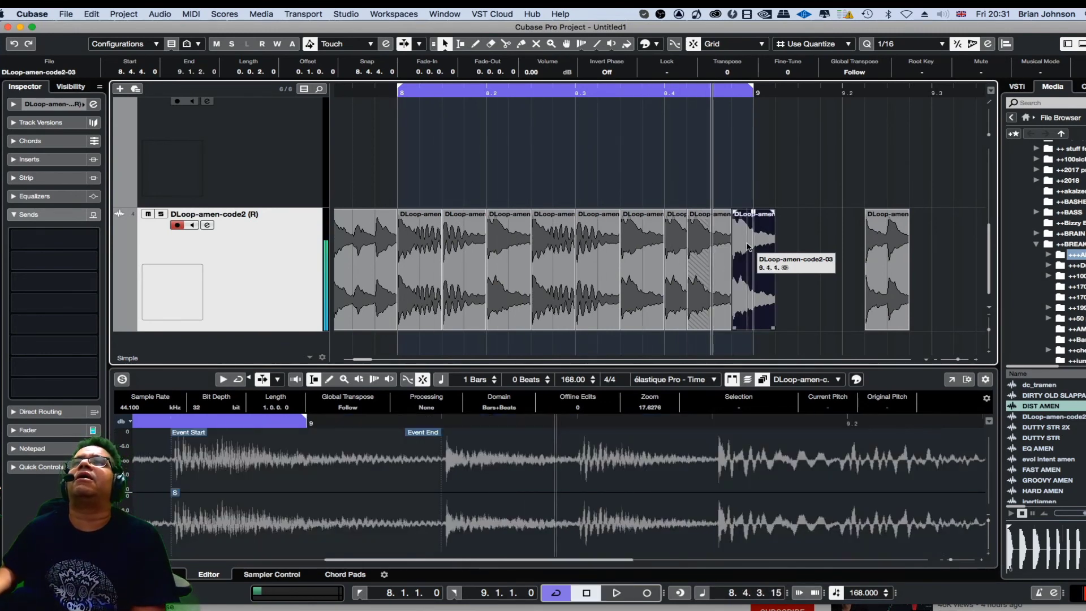
# - Split the end slice at 9.1.2 with the Split tool and move the short piece out to about 9.4.2
pyautogui.press('g')
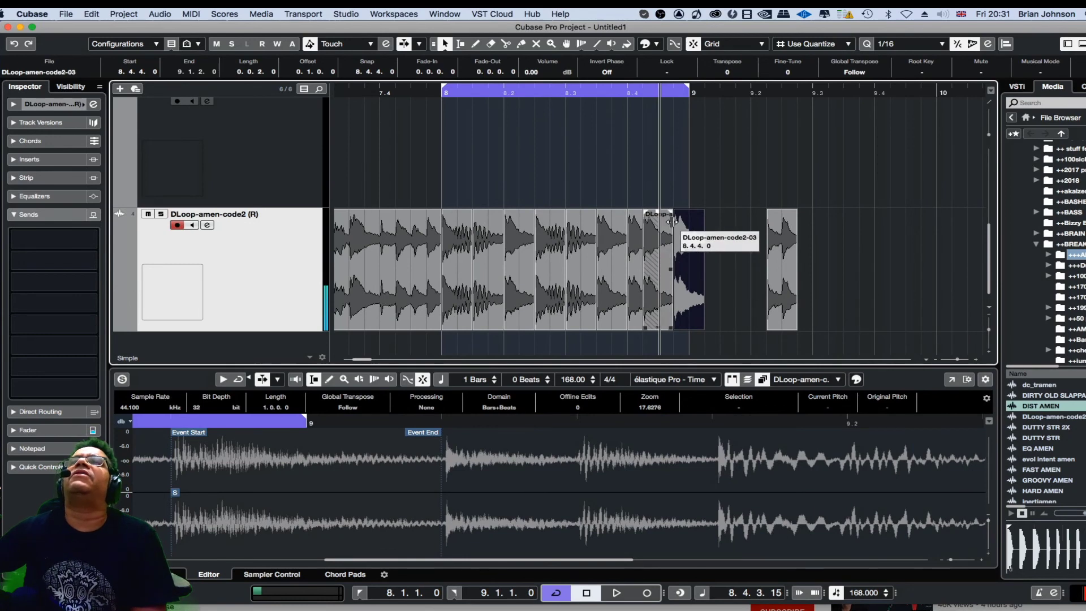
pyautogui.rightClick(700, 214)
pyautogui.click(761, 215)
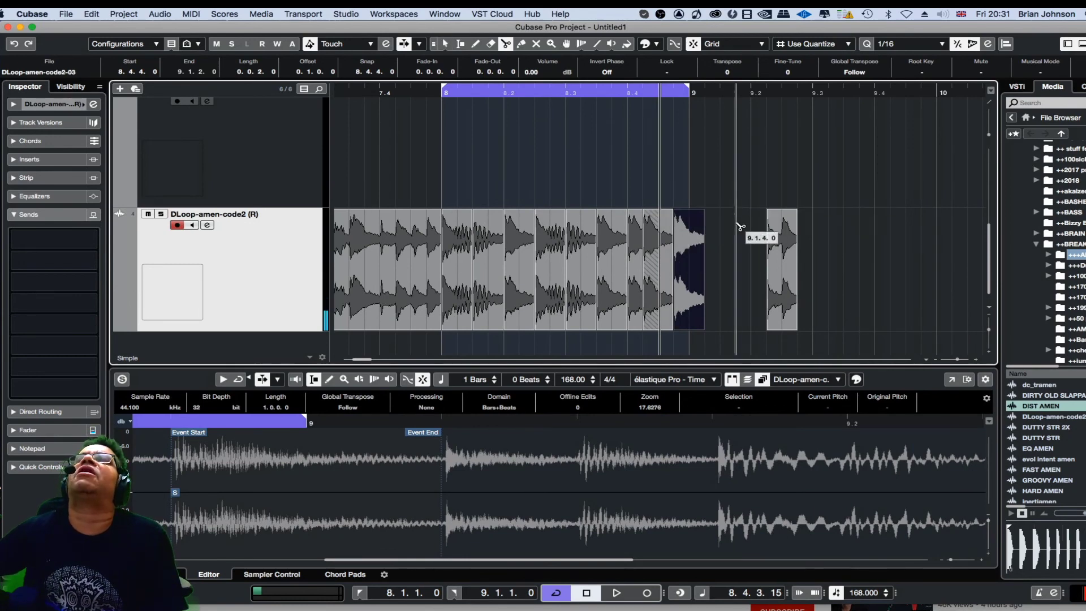
pyautogui.click(701, 235)
pyautogui.rightClick(712, 151)
pyautogui.click(712, 152)
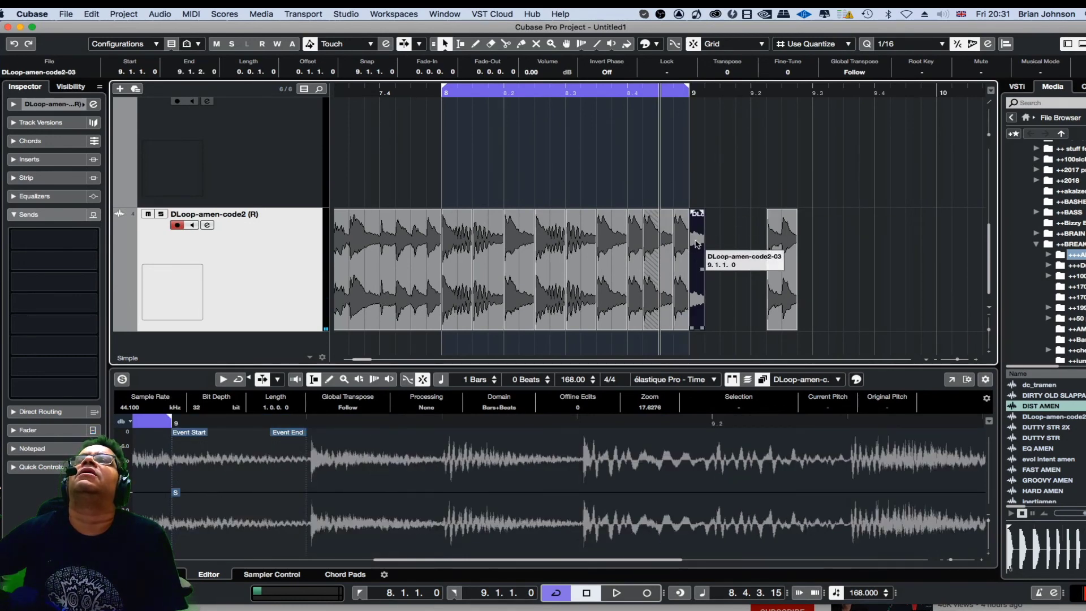
pyautogui.moveTo(697, 249); pyautogui.dragTo(897, 249)
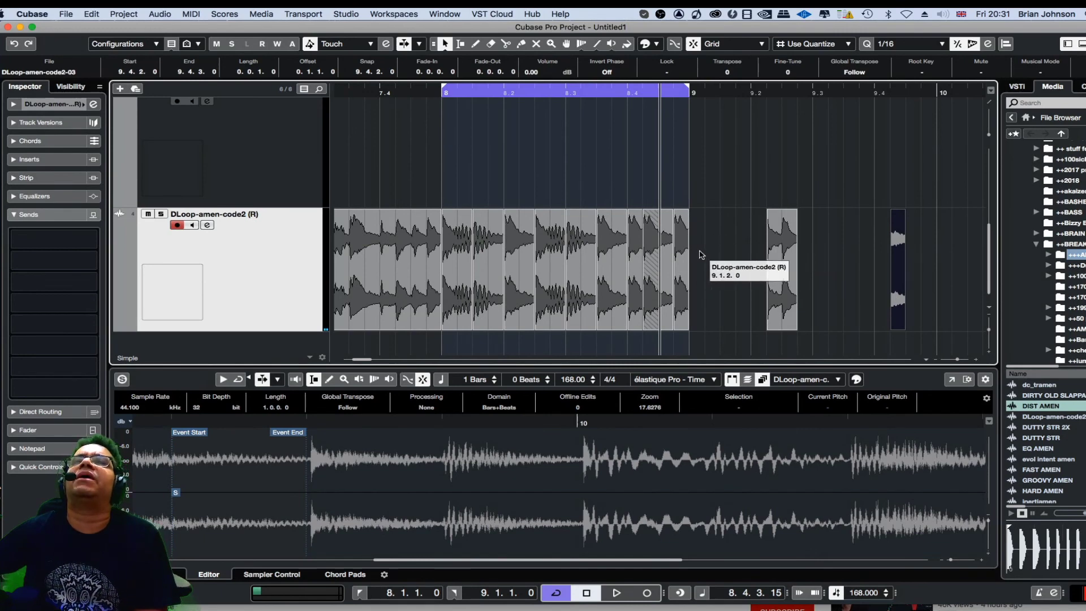
# - Extend the loop range to bars 1 to 9 and play the whole rearranged pattern
pyautogui.press('g')
pyautogui.press('g')
pyautogui.press('g')
pyautogui.press('g')
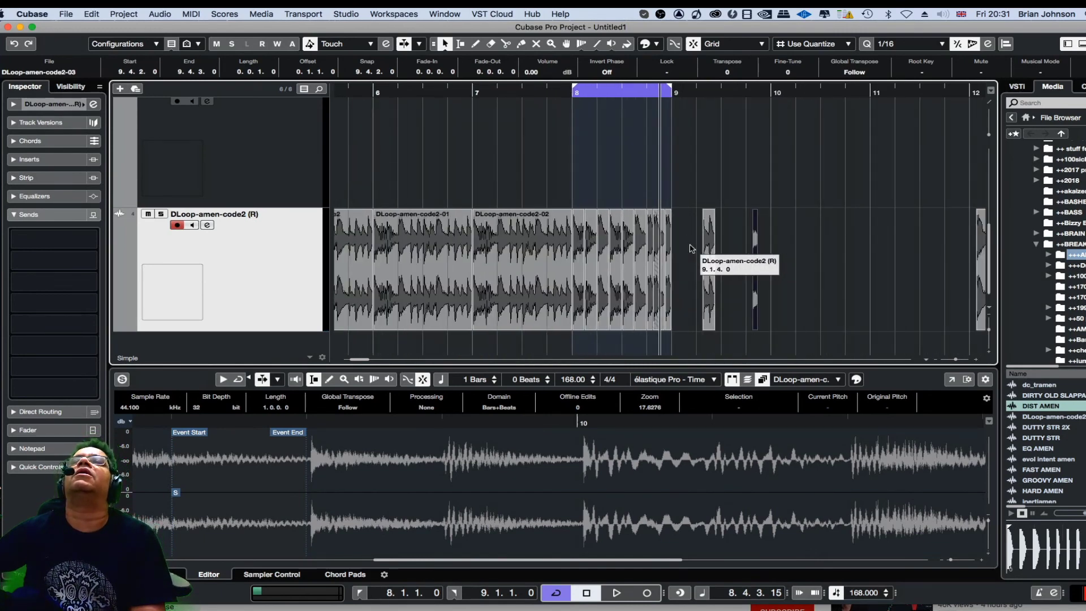
pyautogui.moveTo(611, 88); pyautogui.dragTo(232, 132)
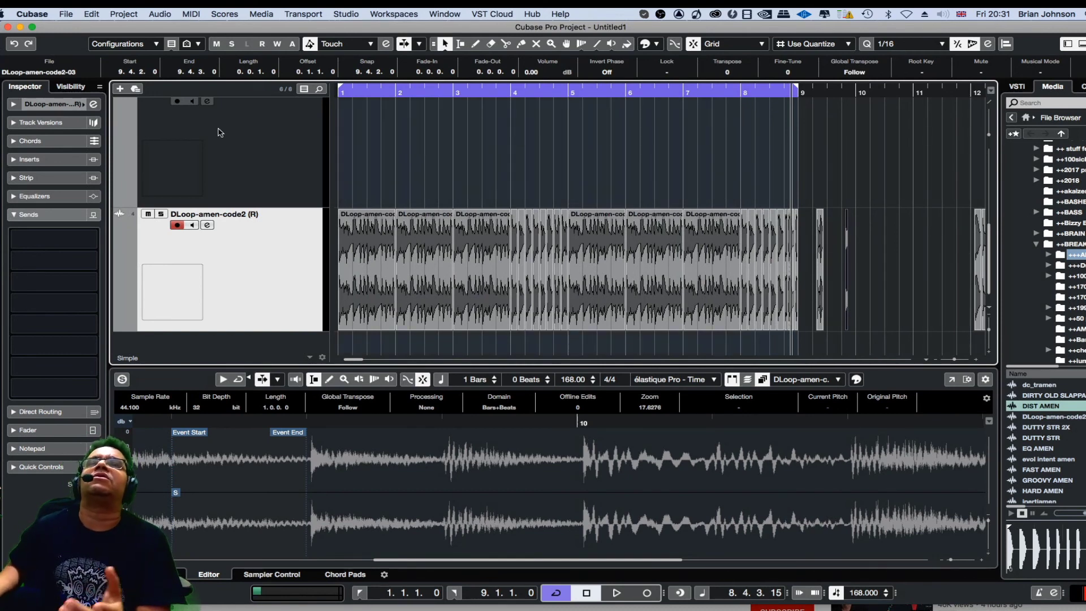
pyautogui.press('space')
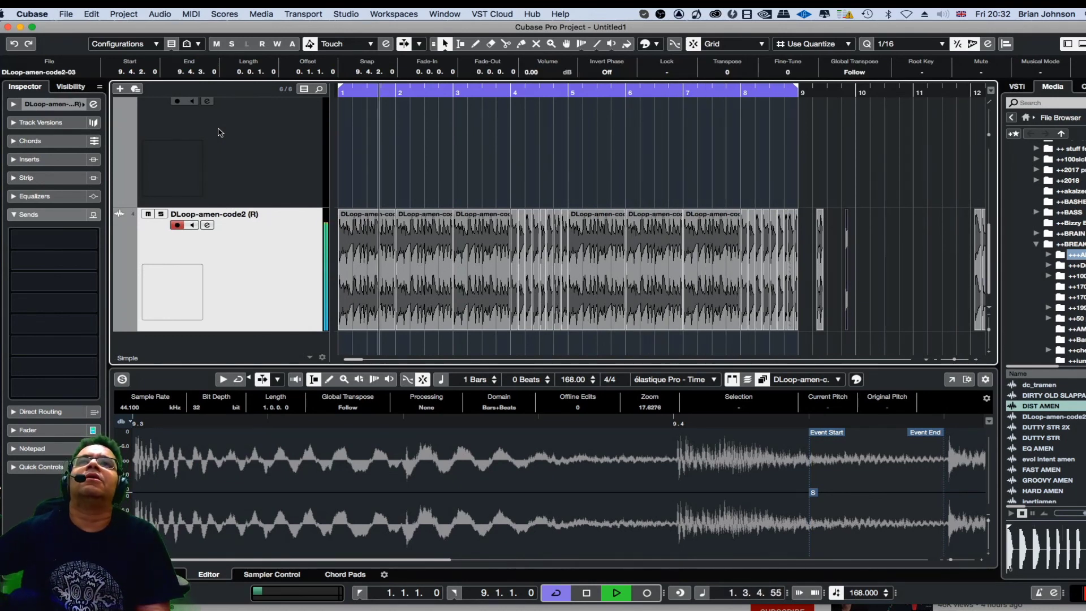
pyautogui.press('space')
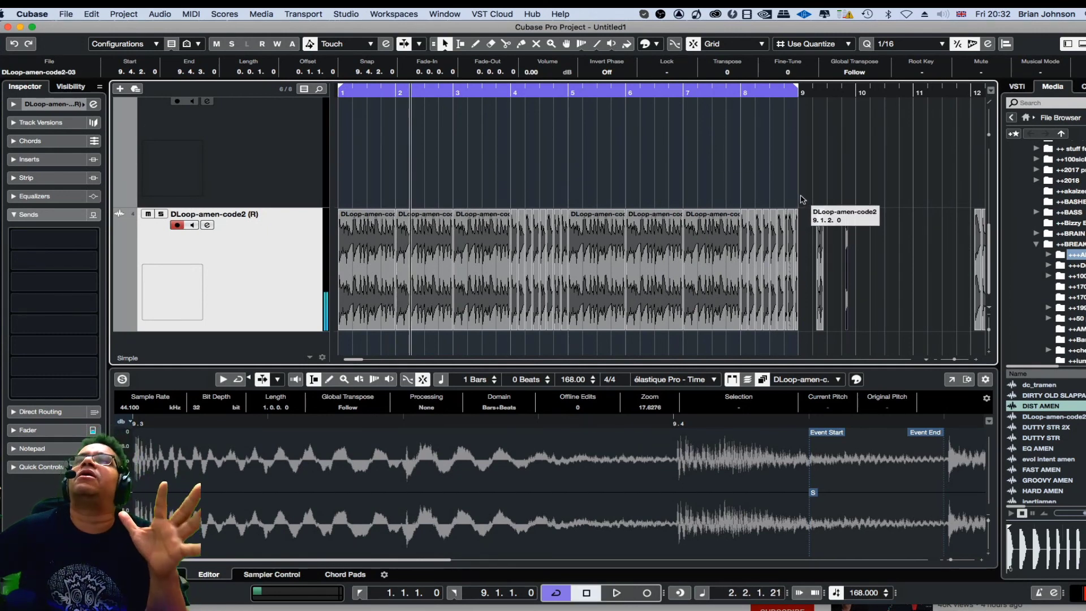
# - Select the leftover slices lying after bar 9
pyautogui.moveTo(810, 203); pyautogui.dragTo(870, 247)
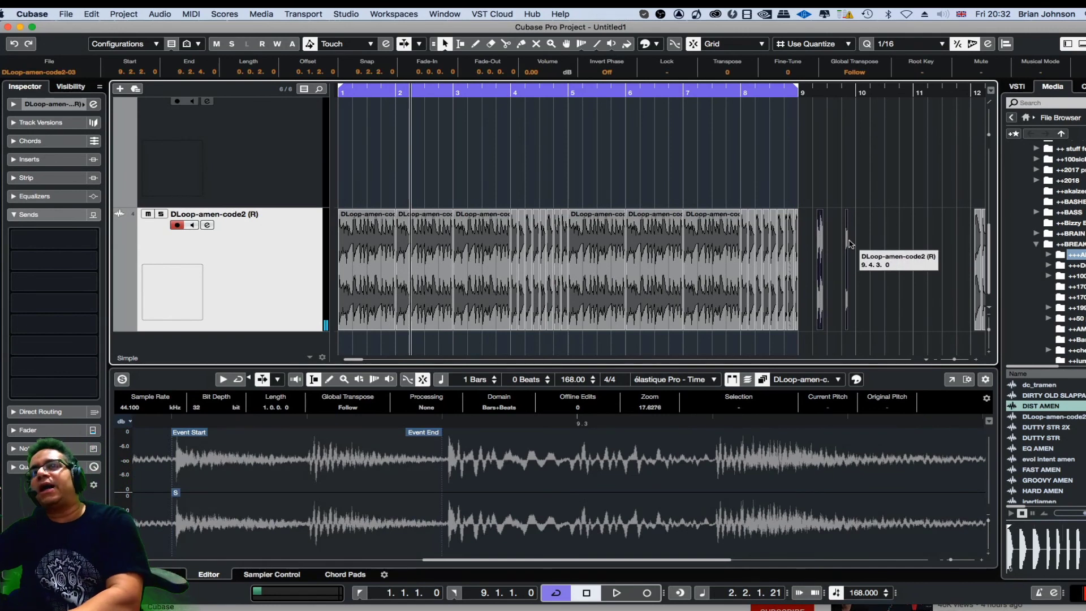